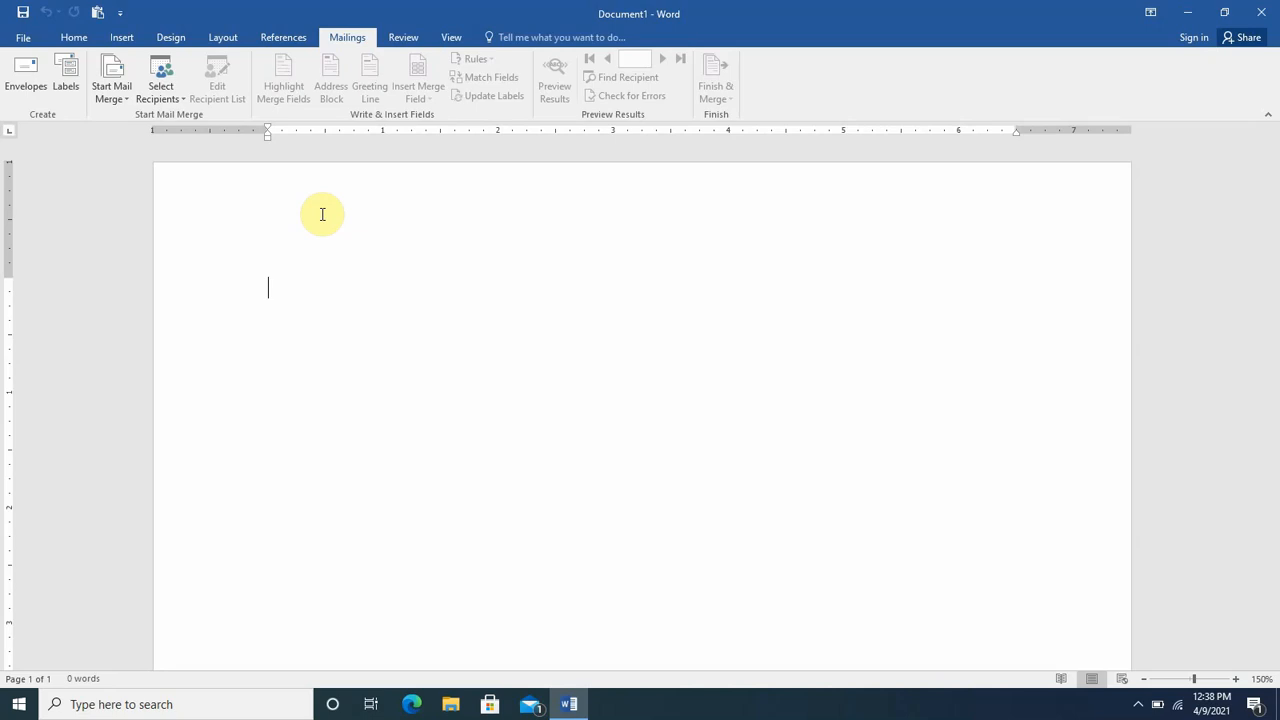
- Insert a table of 3 columns by 4 rows
click(122, 40)
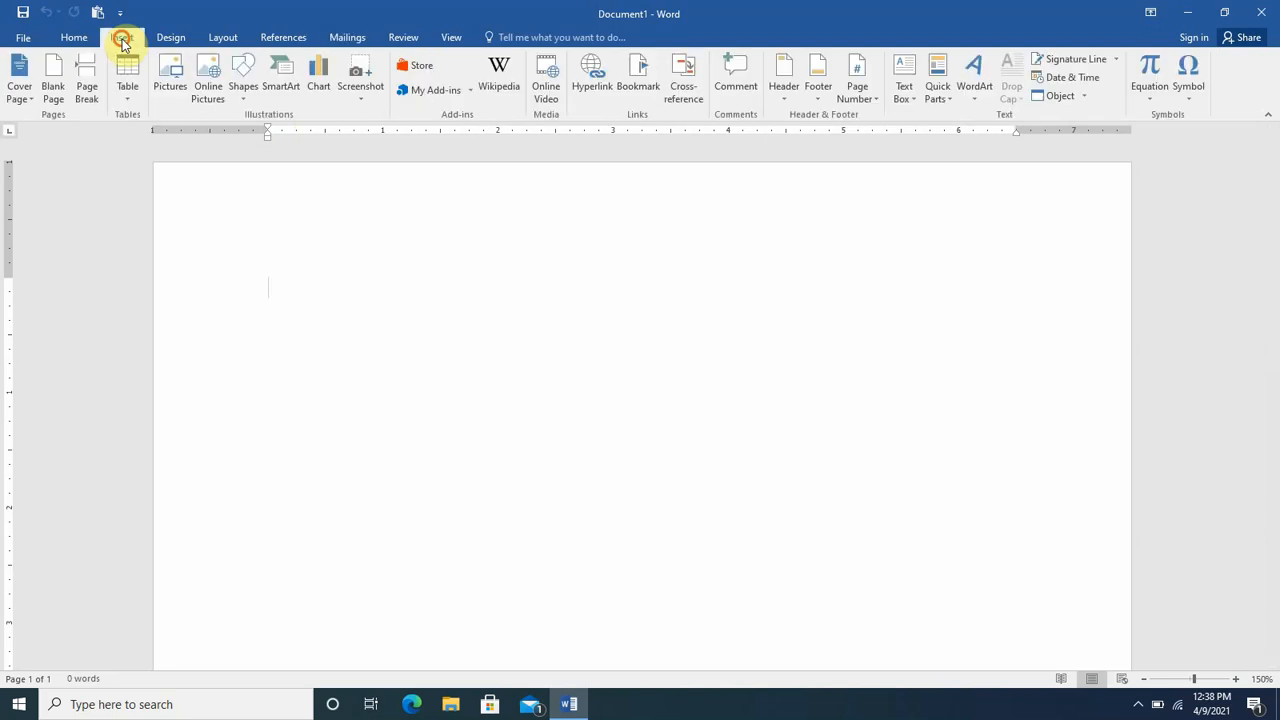
click(128, 100)
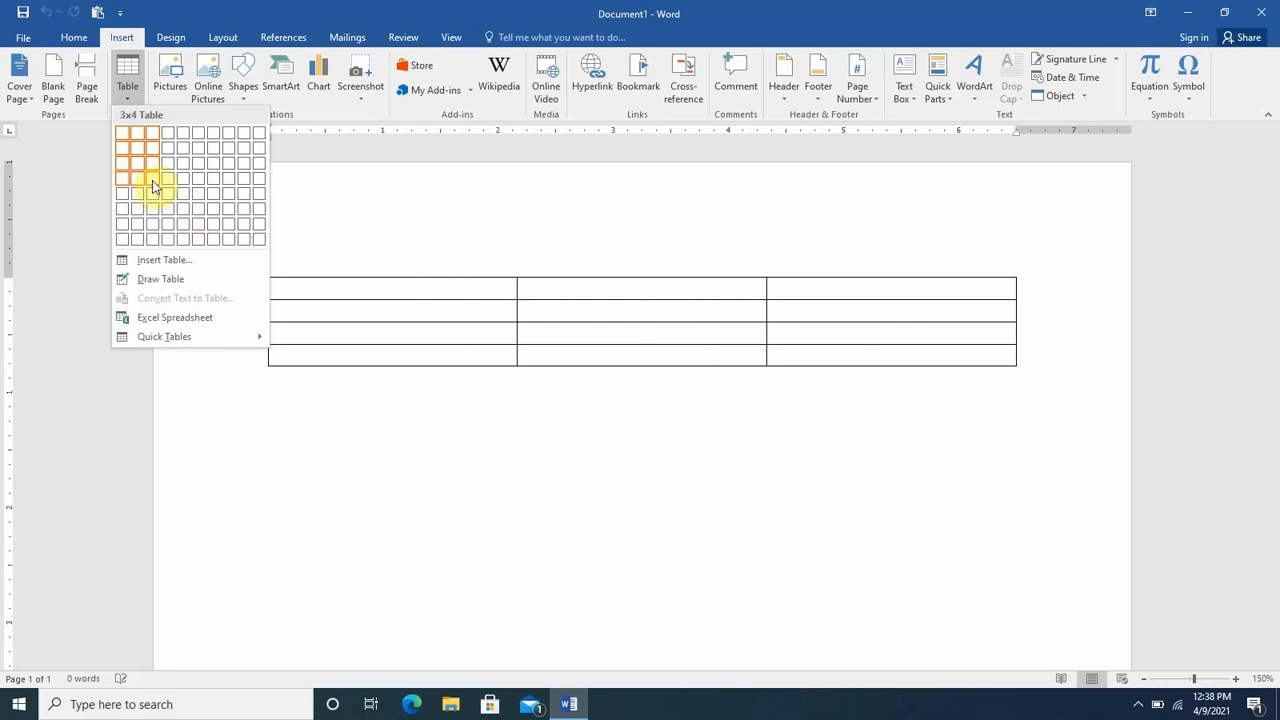
click(153, 186)
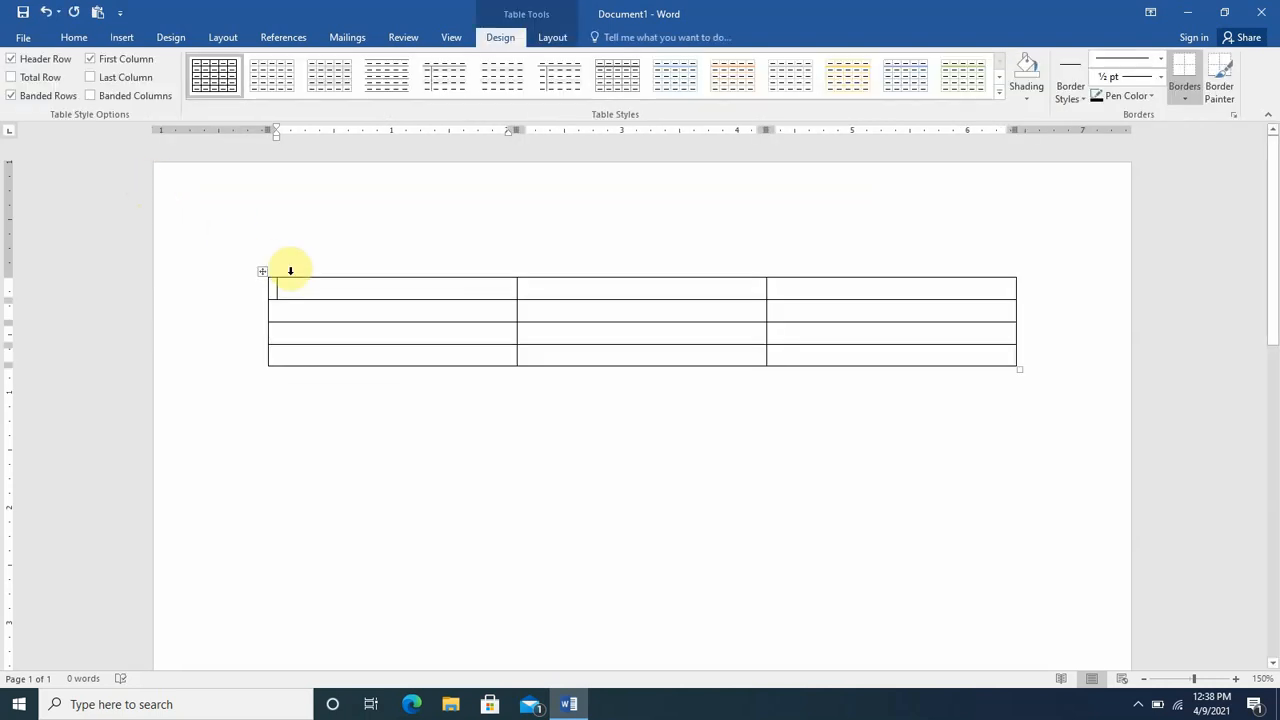
- Type Name and Address into the first two header cells
text(Namr)
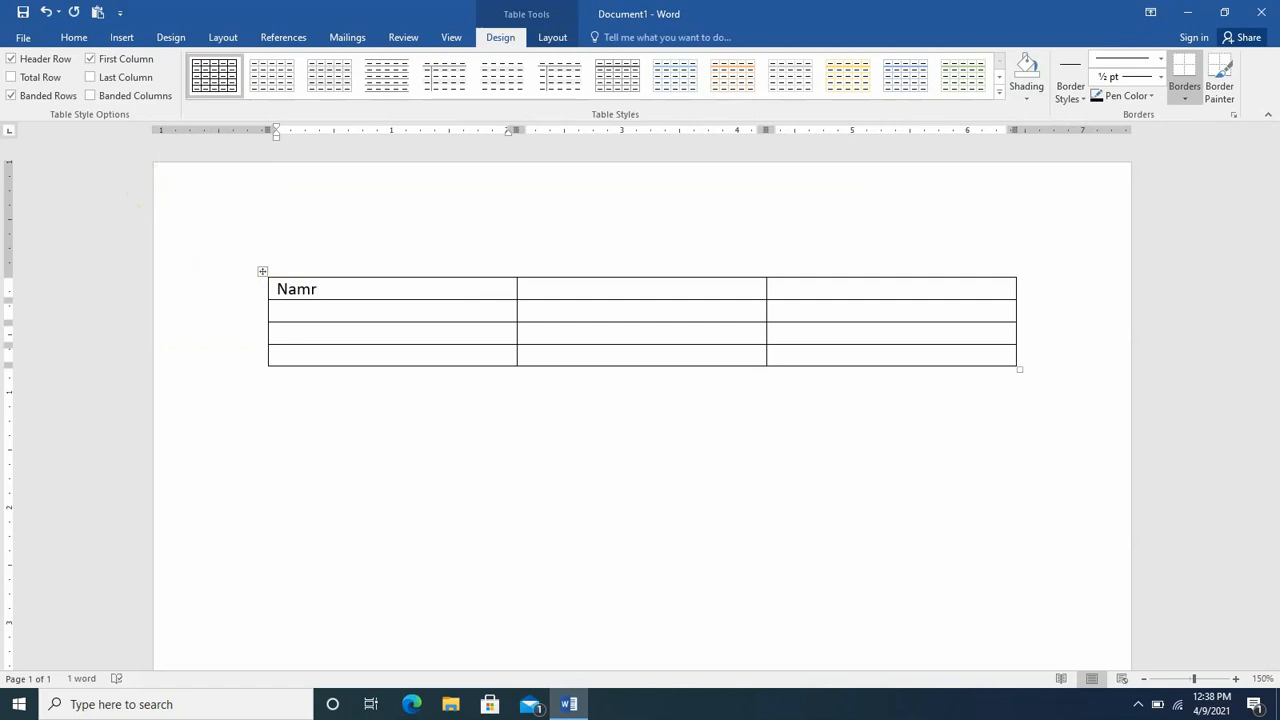
key(BackSpace)
text(e)
key(Tab)
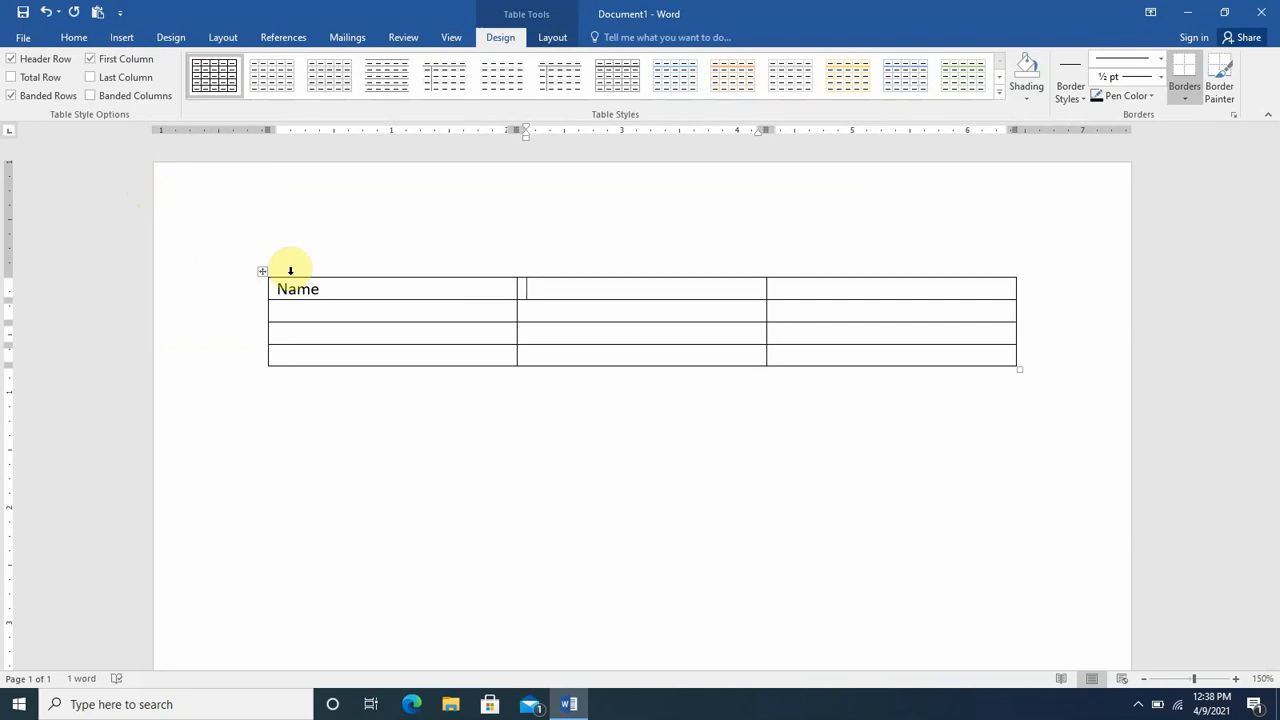
text(Adre)
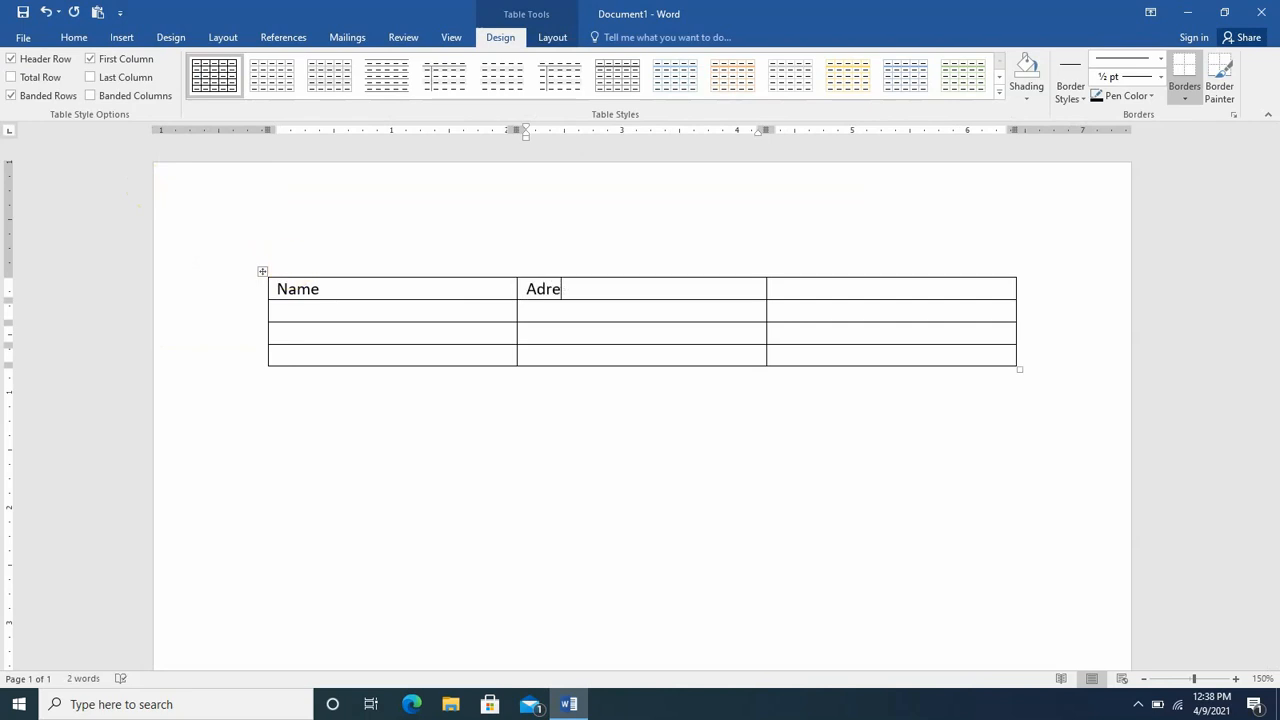
key(BackSpace)
text(ress)
key(Tab)
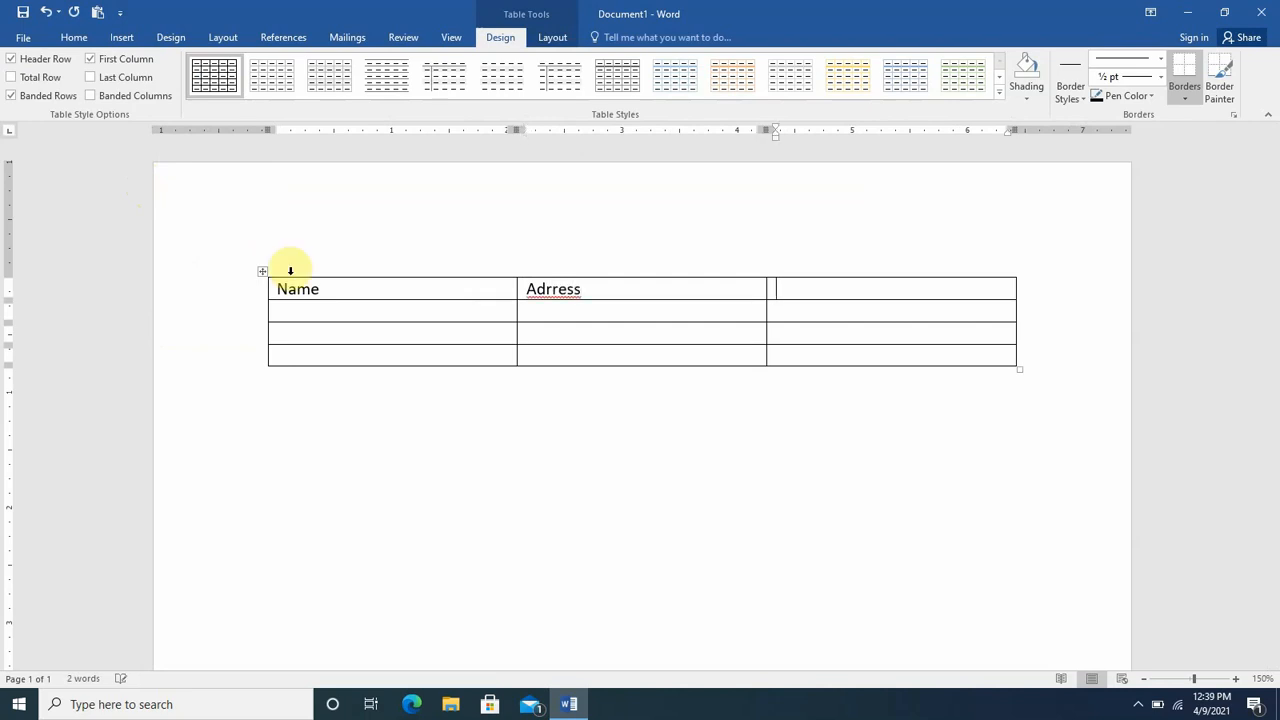
- Type Phone in the third header cell and correct the misspelled Adrress to Address
text(PH)
key(BackSpace)
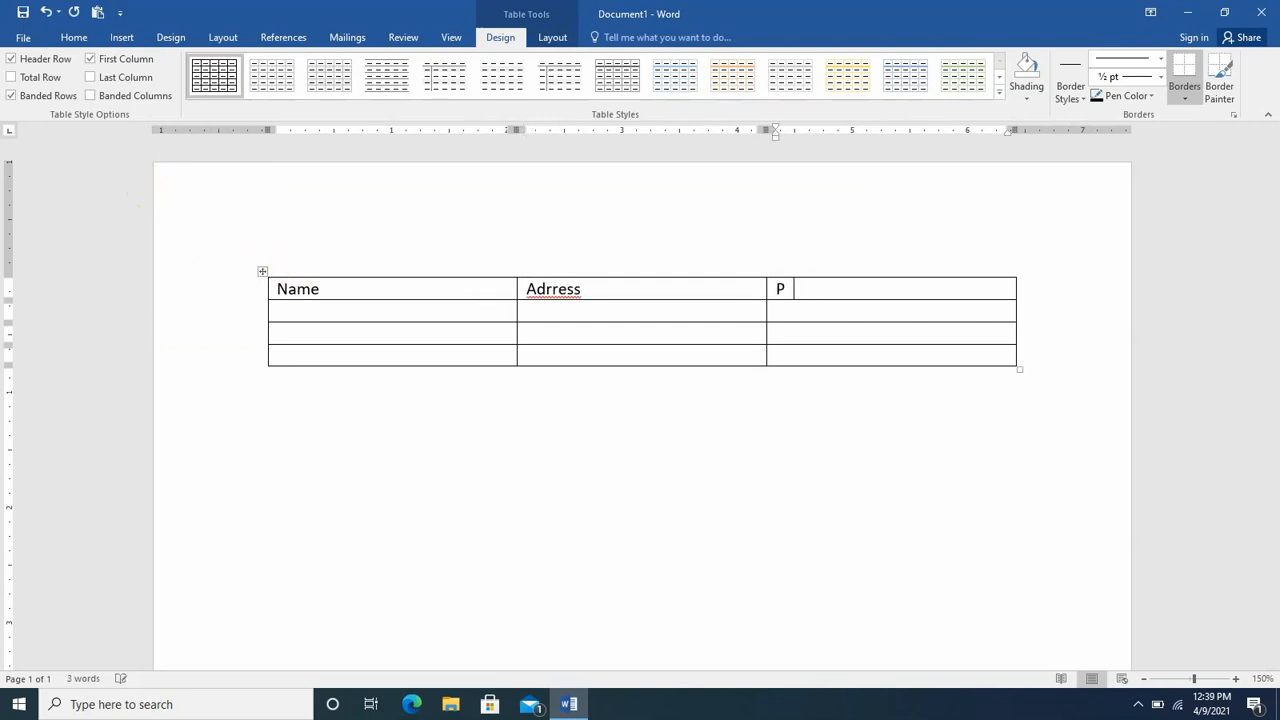
text(hone)
click(545, 289)
right_click(584, 302)
click(598, 310)
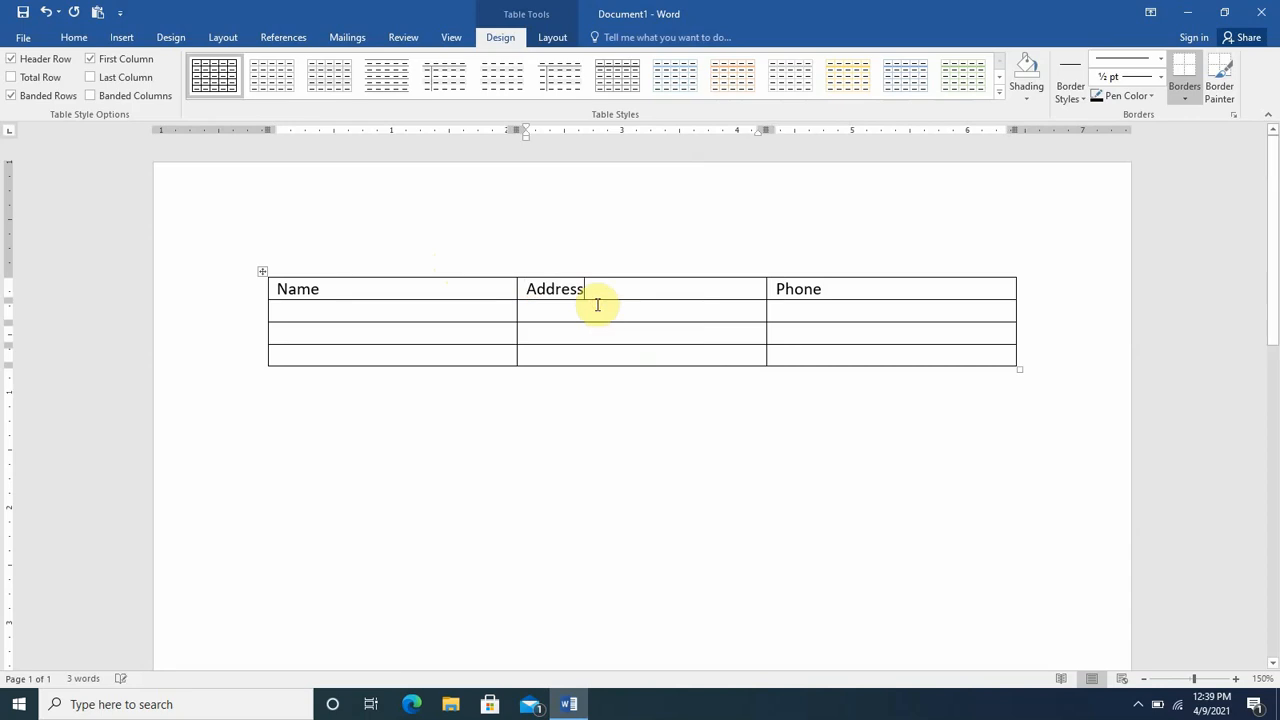
- Fill row 2 with the first recipient's name, address and phone number
click(441, 309)
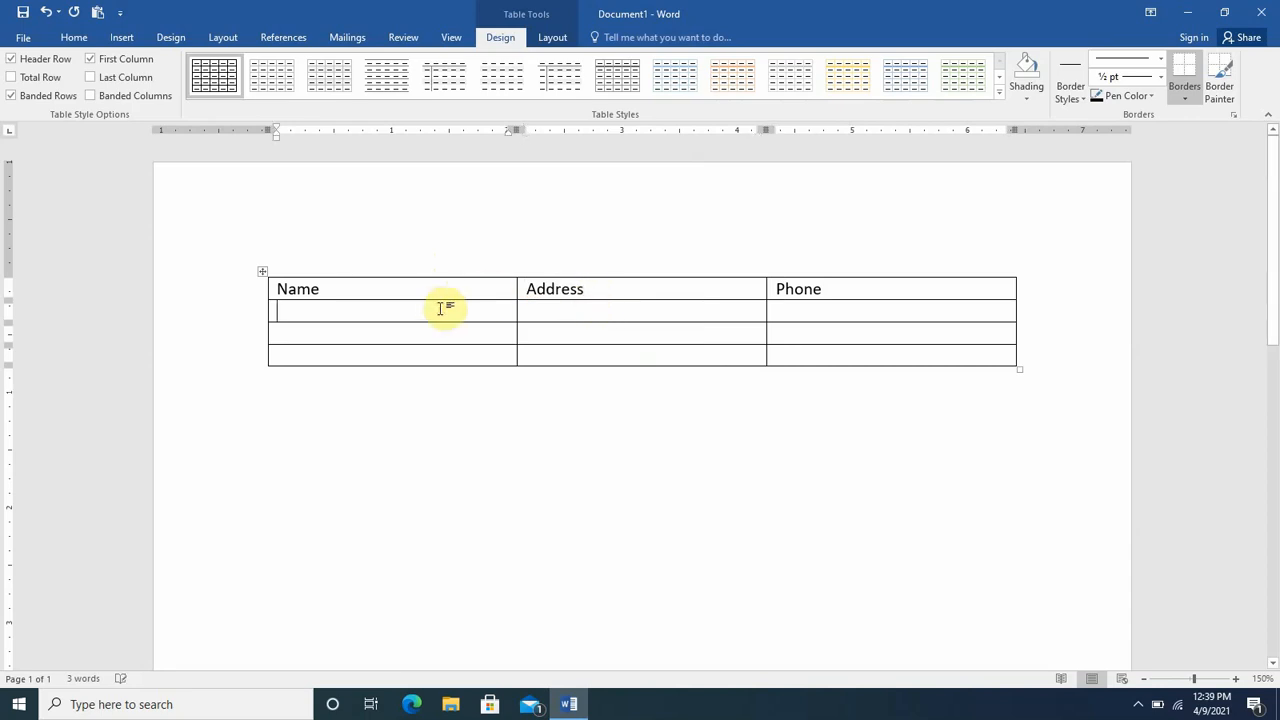
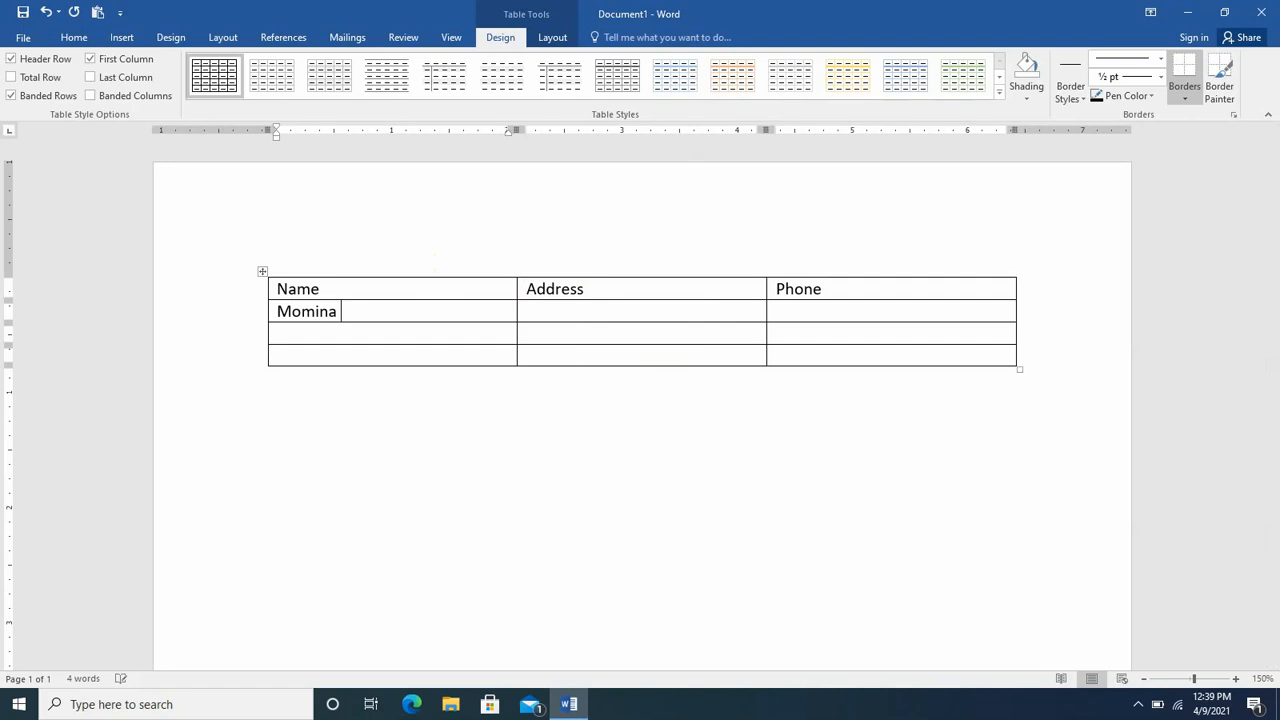
key(Tab)
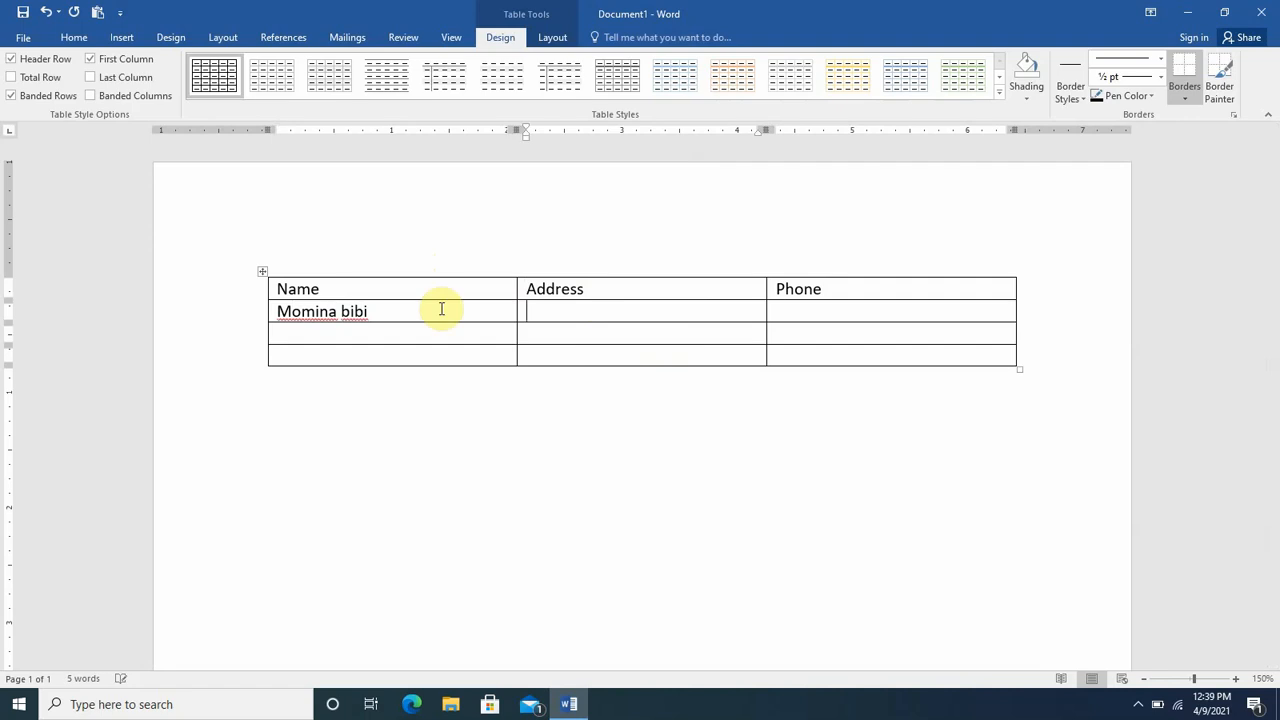
text(Haripur)
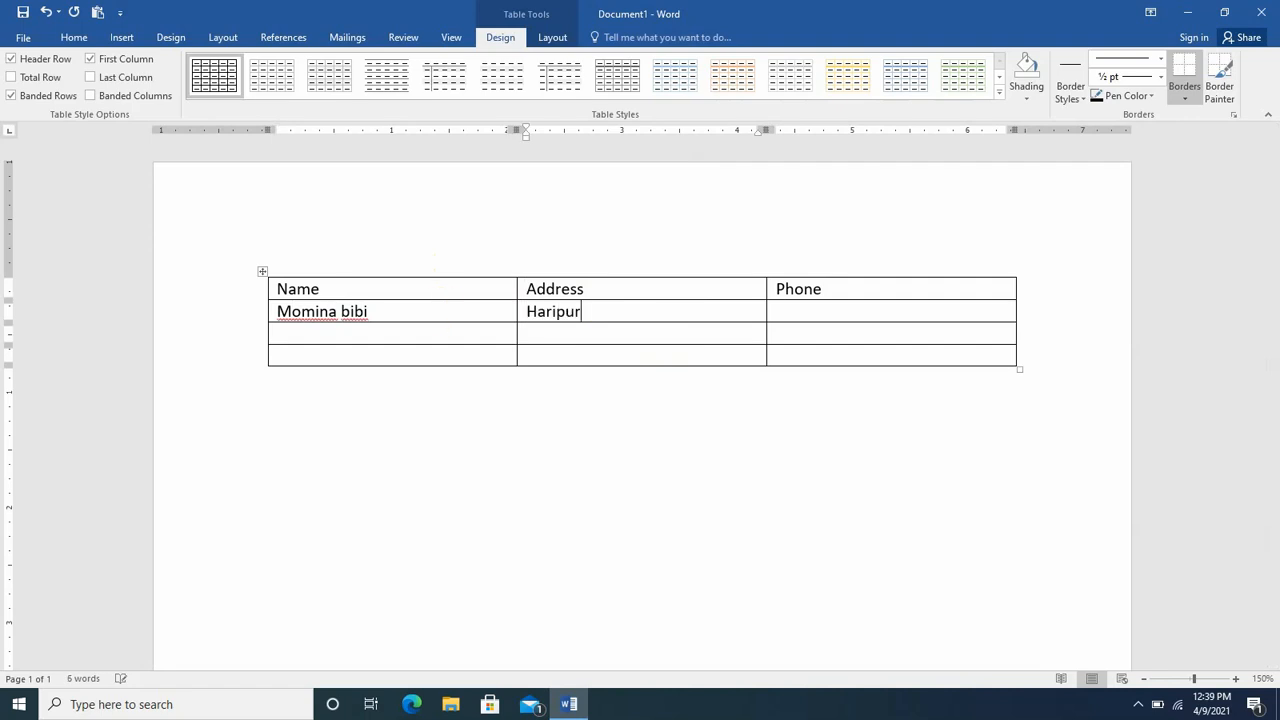
key(Tab)
text(423422242)
- Fill row 3 with the second recipient's name, address and phone number
key(Tab)
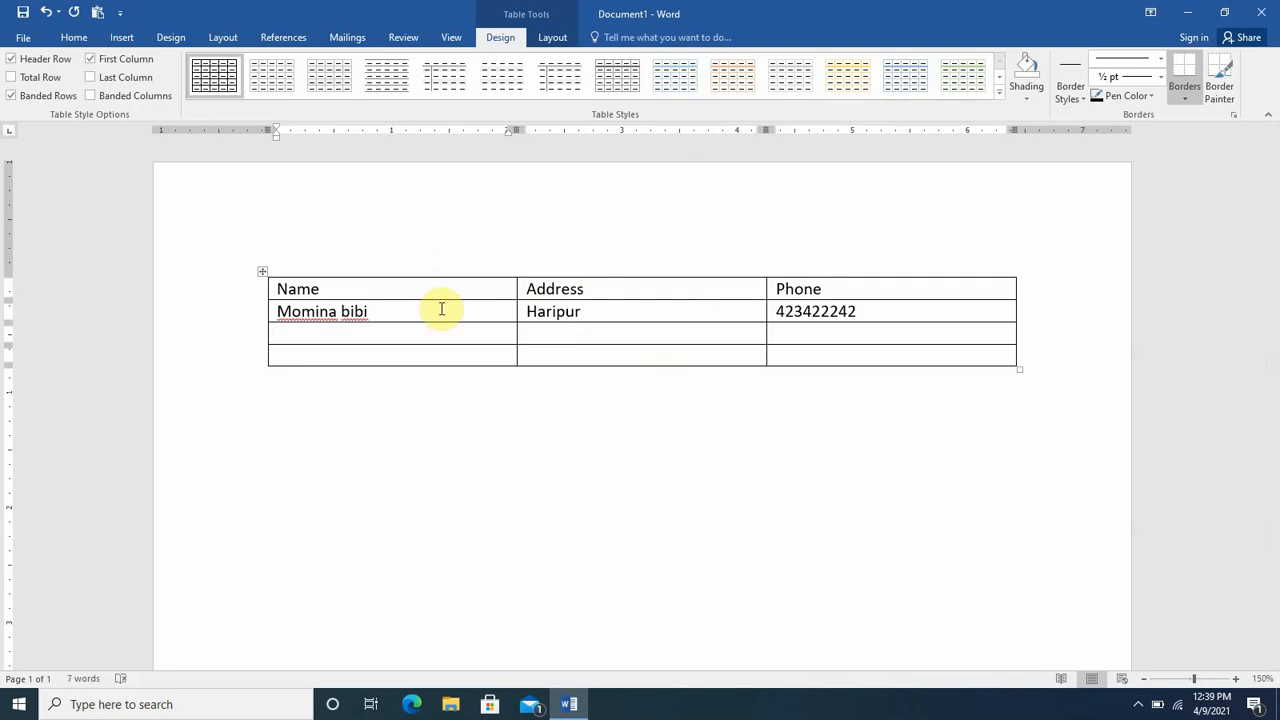
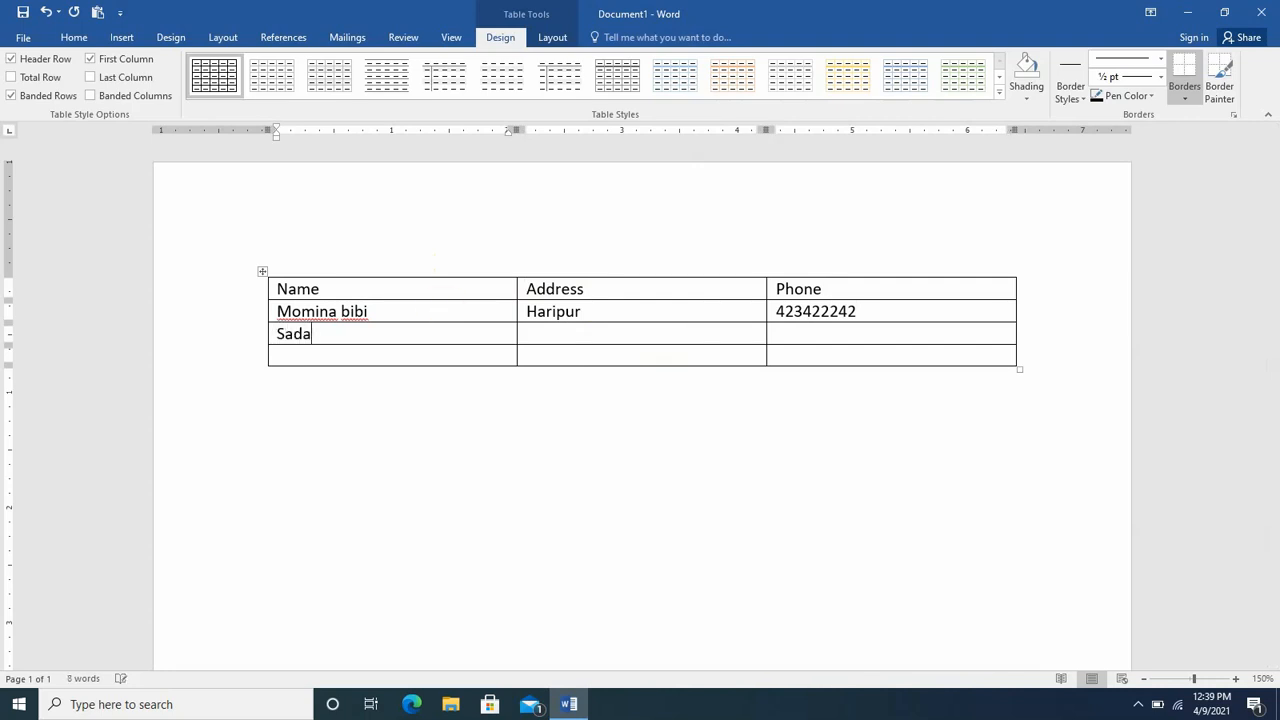
key(Tab)
text(KTS)
key(Tab)
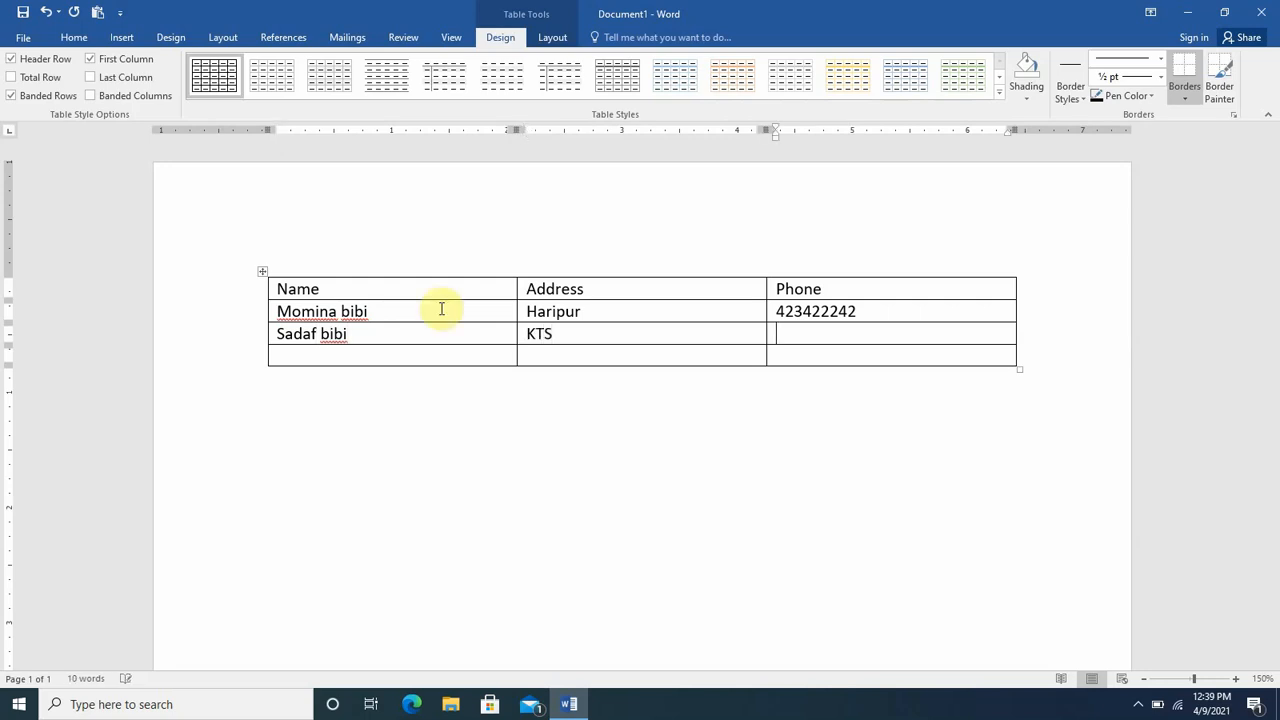
- Fill row 4 with the third recipient's name, address and phone number
key(Tab)
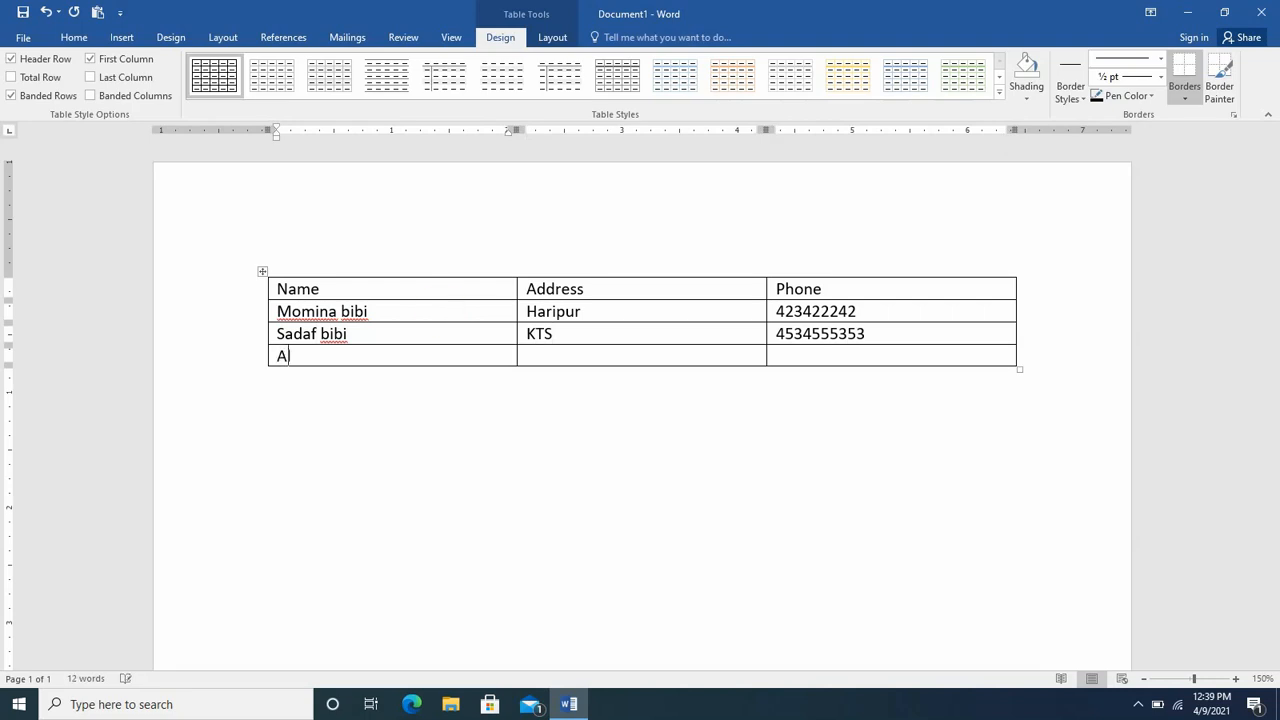
key(Tab)
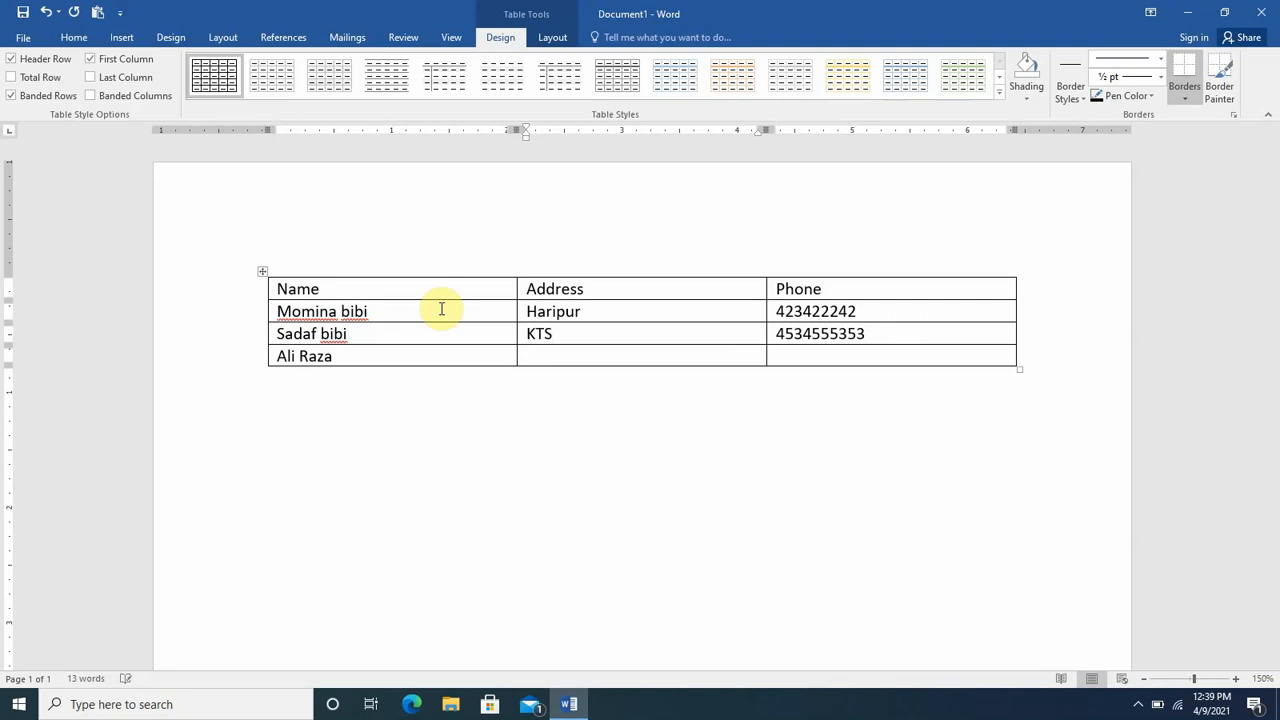
text(TIP)
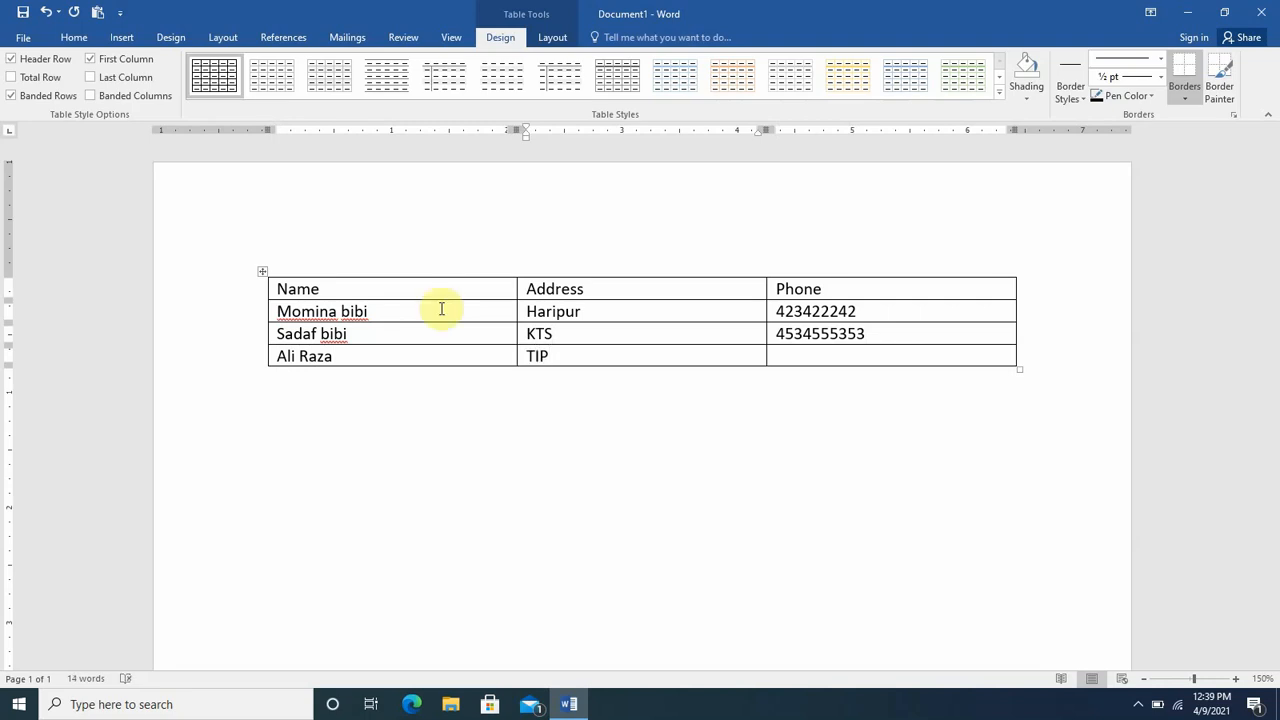
key(Tab)
text(555443553)
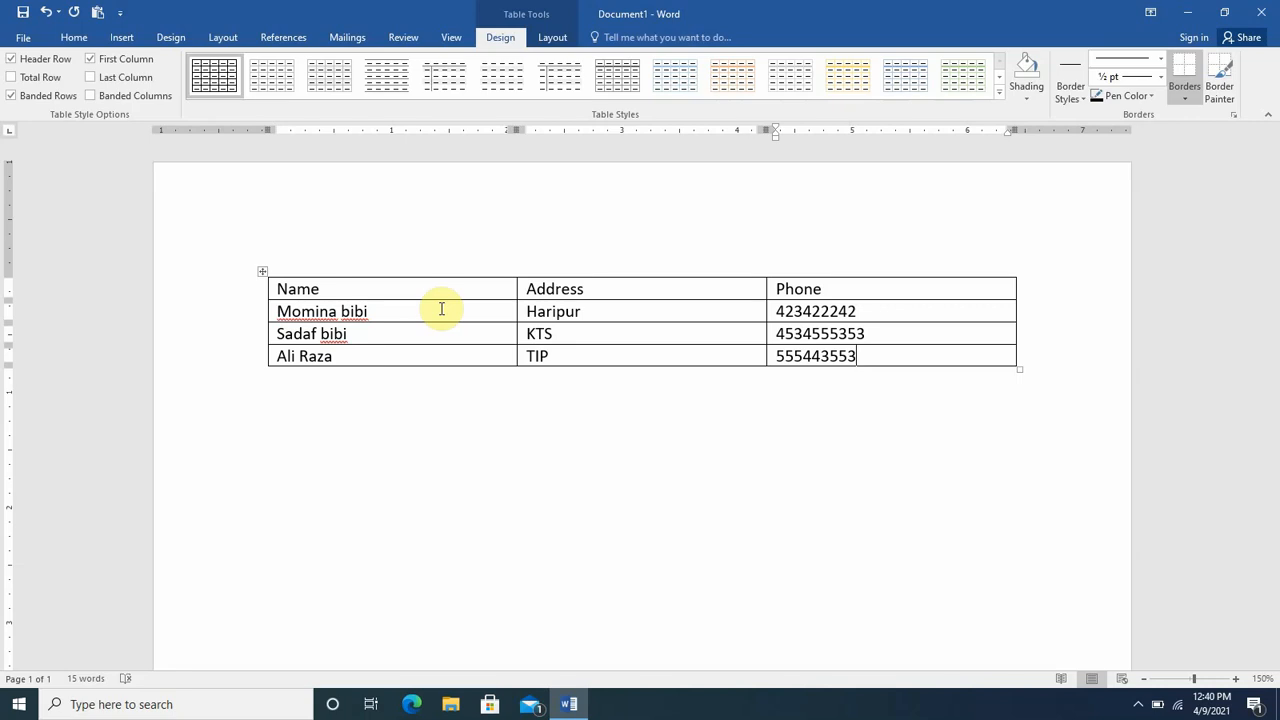
- Save the contact table to the Desktop as Namelist2
key(ctrl+s)
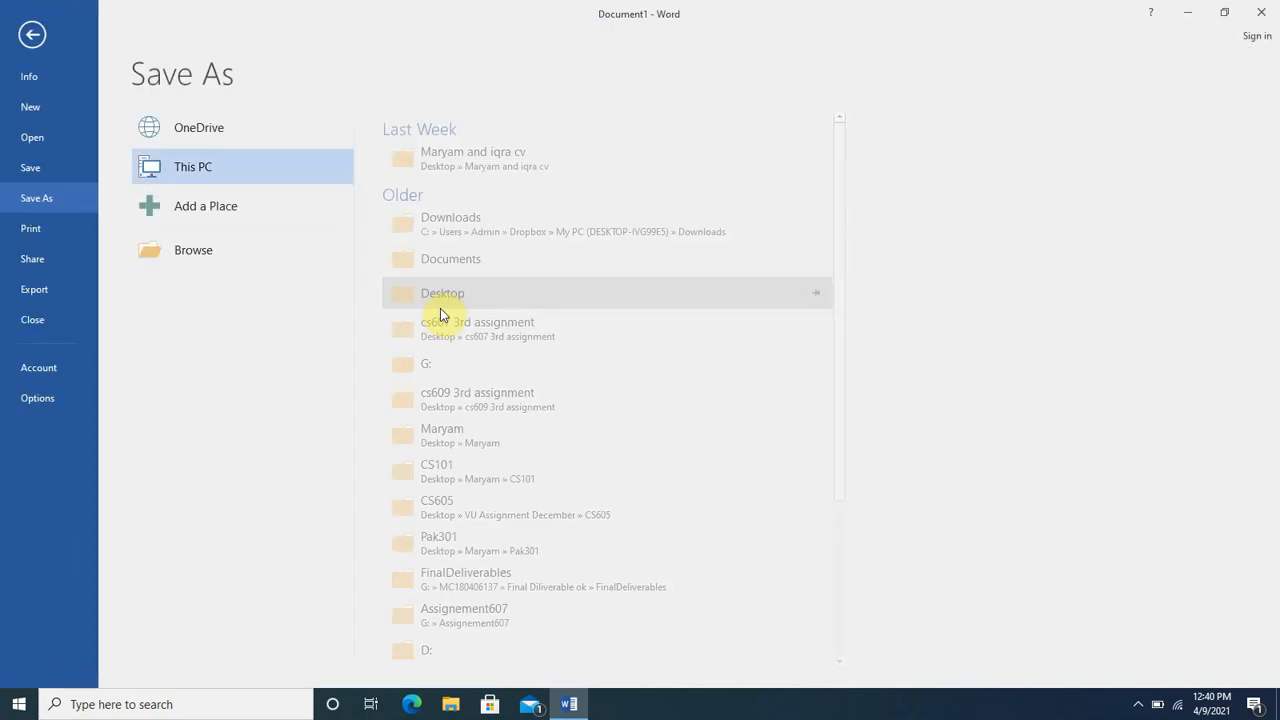
click(226, 249)
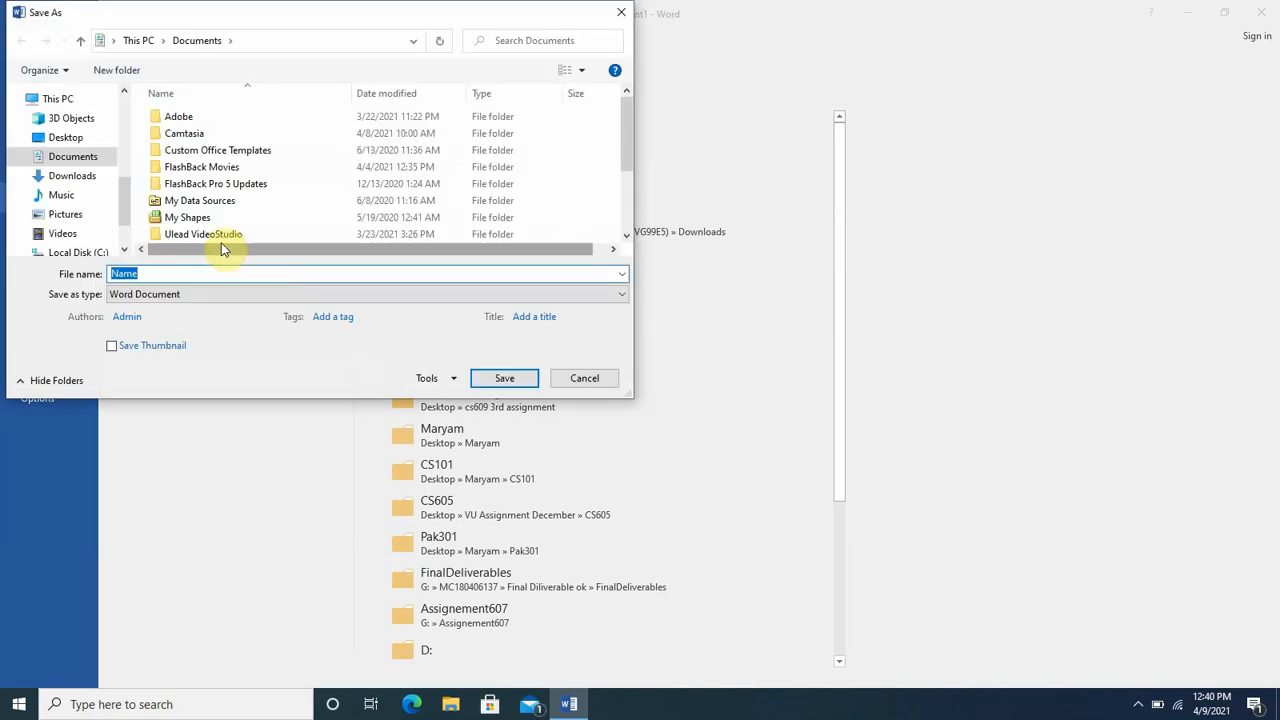
click(75, 137)
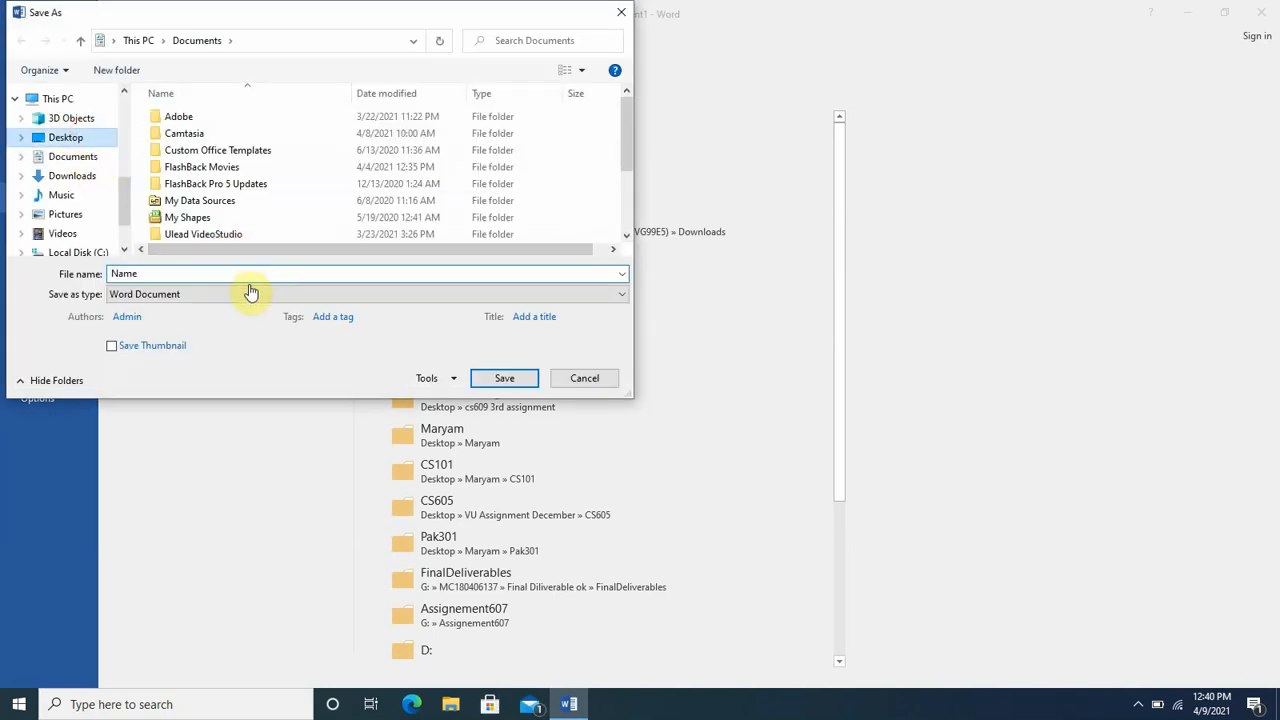
click(236, 274)
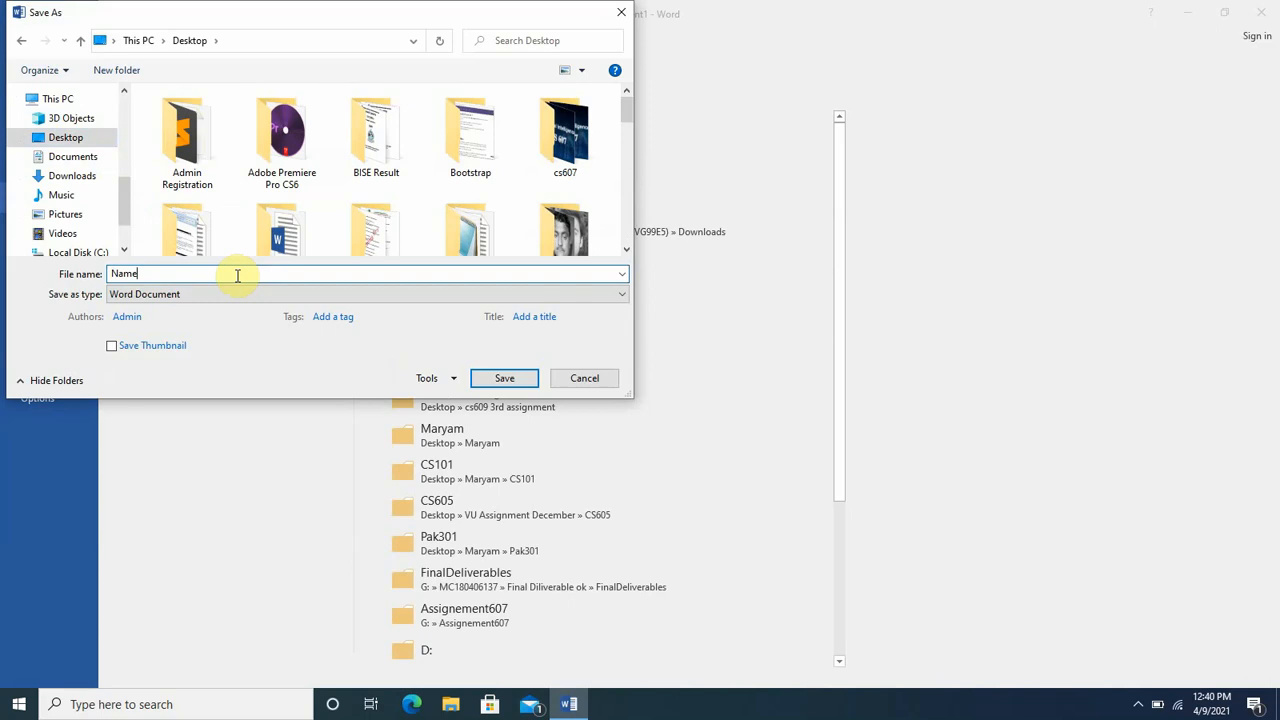
text(list)
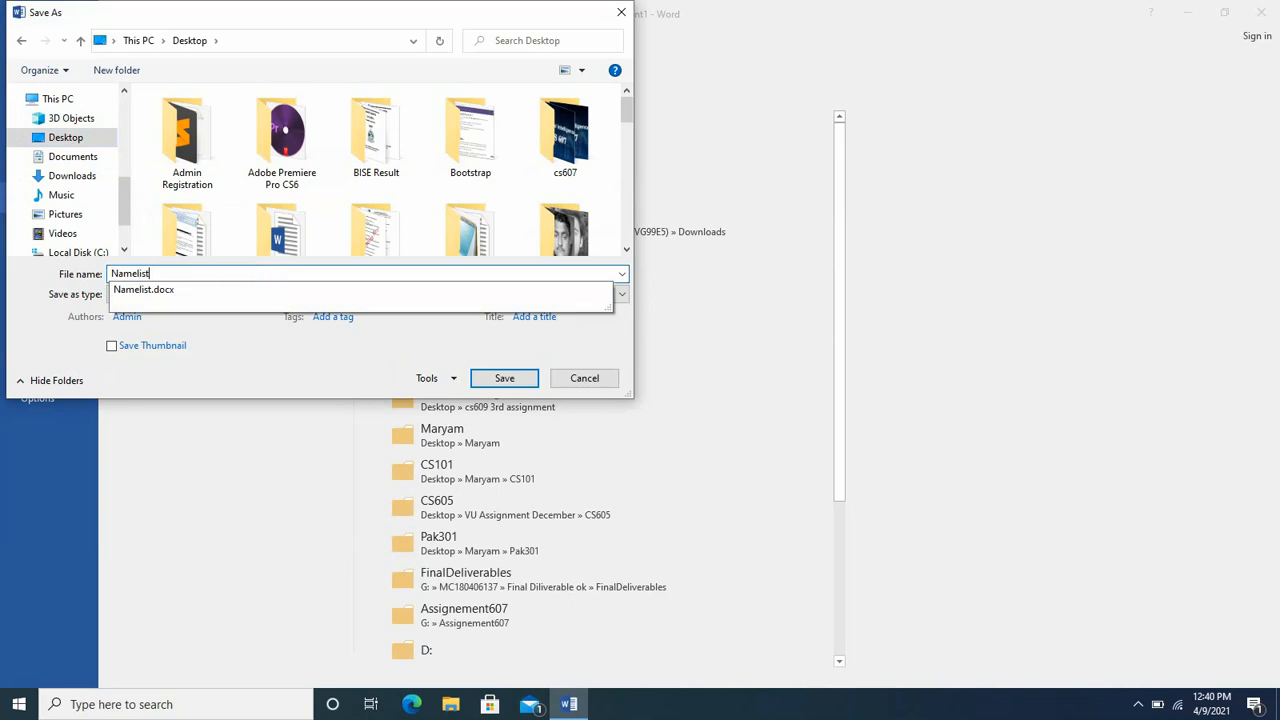
text(2)
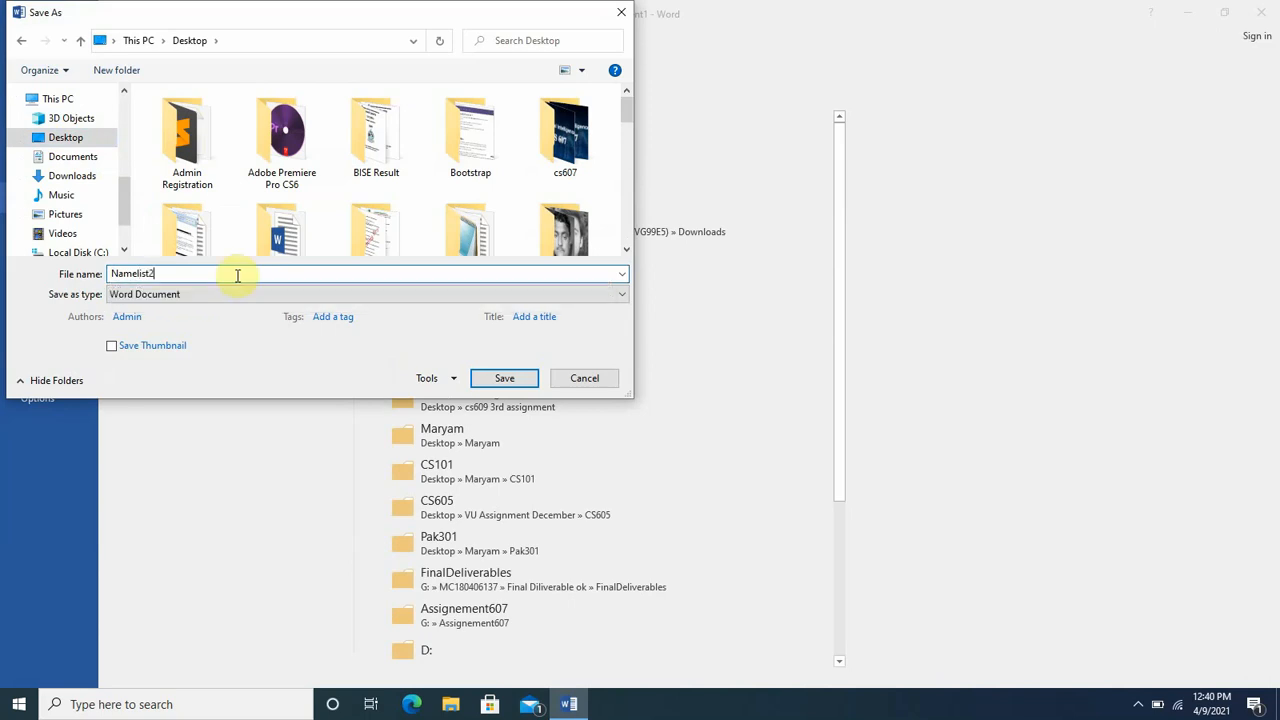
click(505, 378)
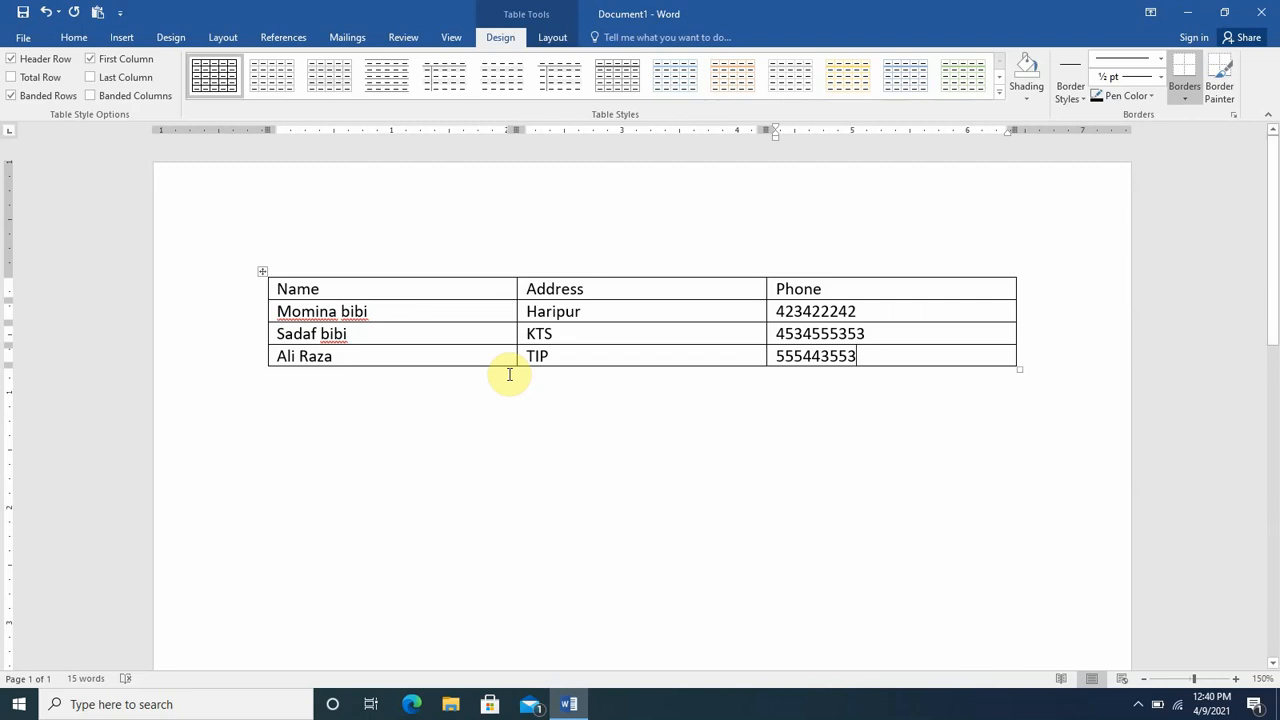
key(ctrl+n)
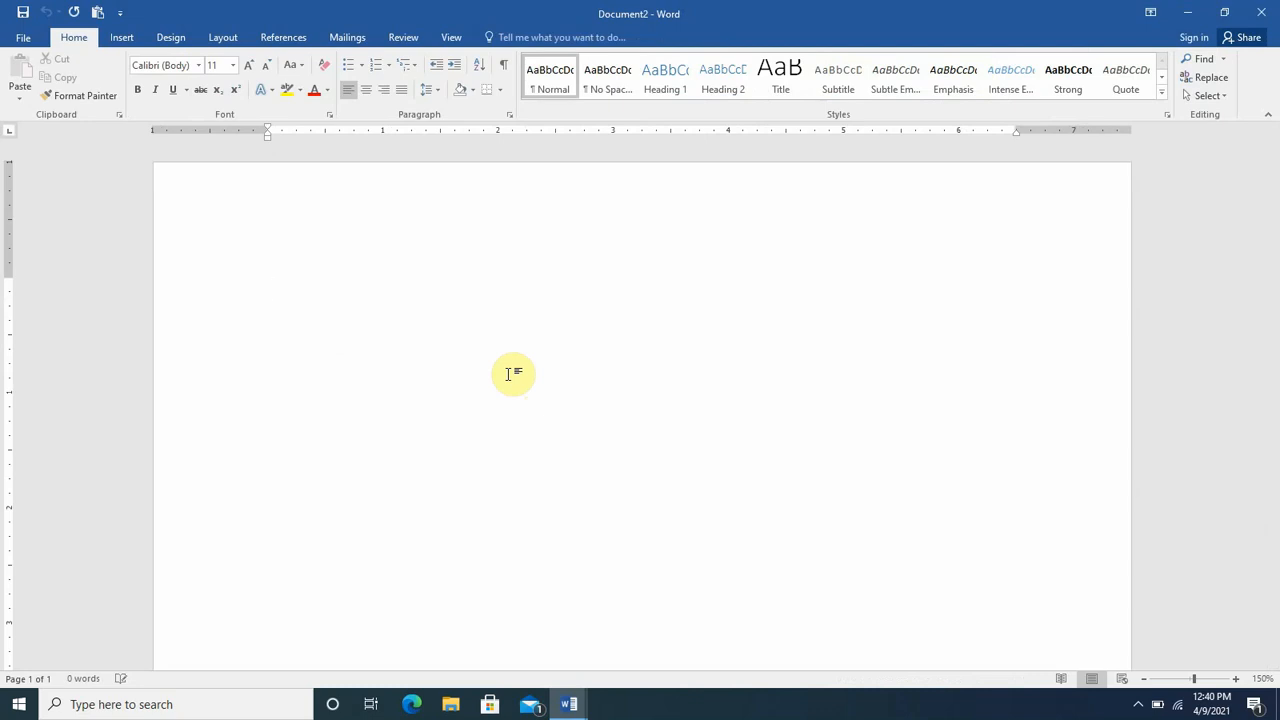
- Type the letter heading lines To, Address and Phone: on separate lines
text(to)
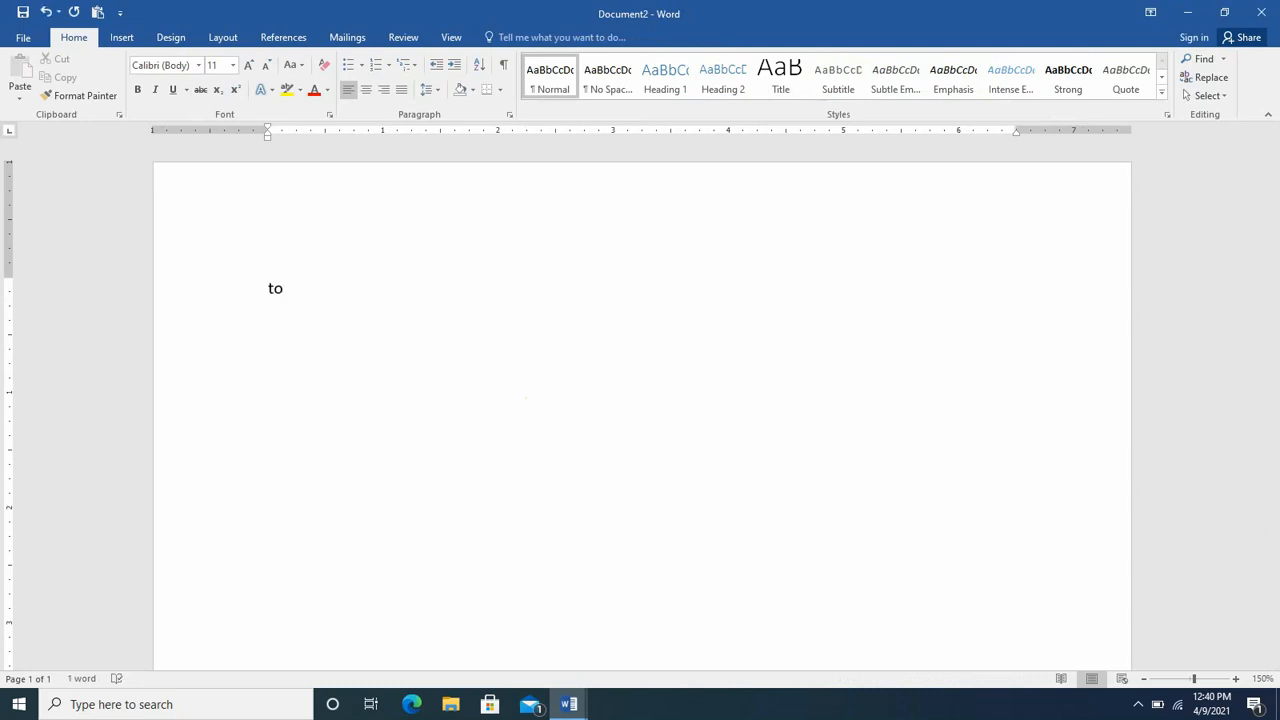
key(Return)
text(Dear)
key(BackSpace)
key(BackSpace)
key(BackSpace)
key(BackSpace)
key(BackSpace)
text(a)
key(BackSpace)
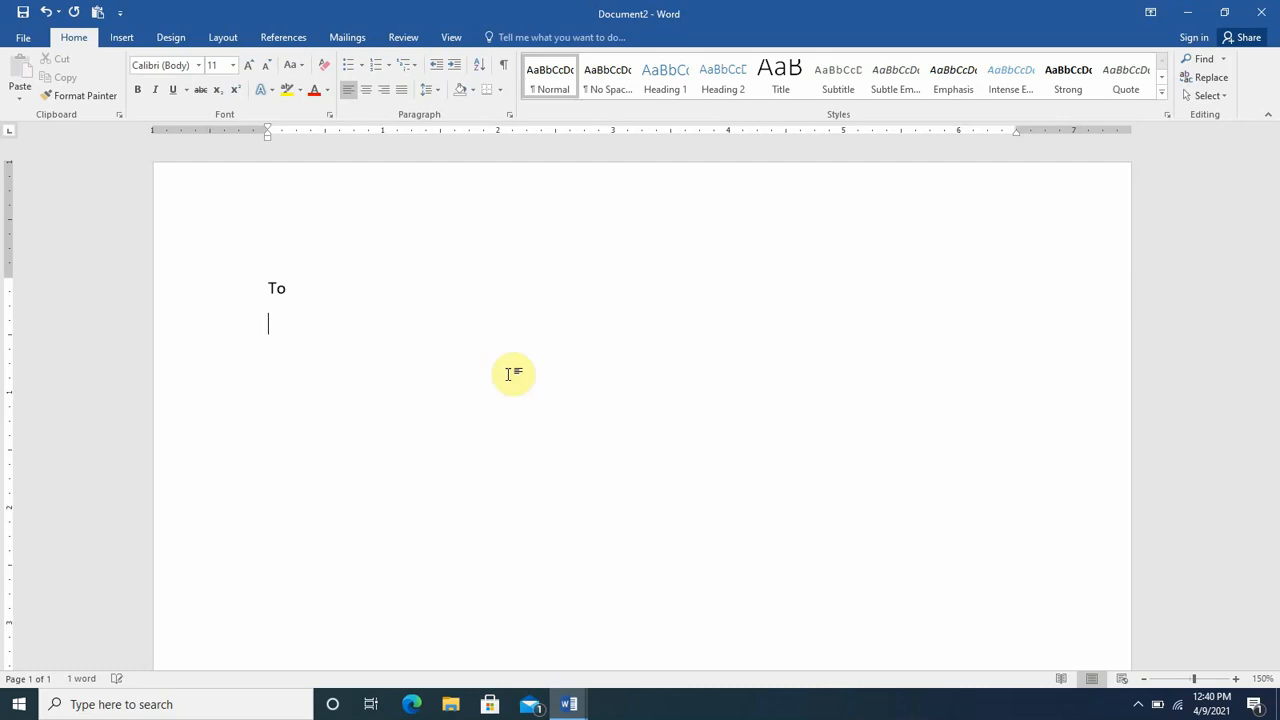
text(Address)
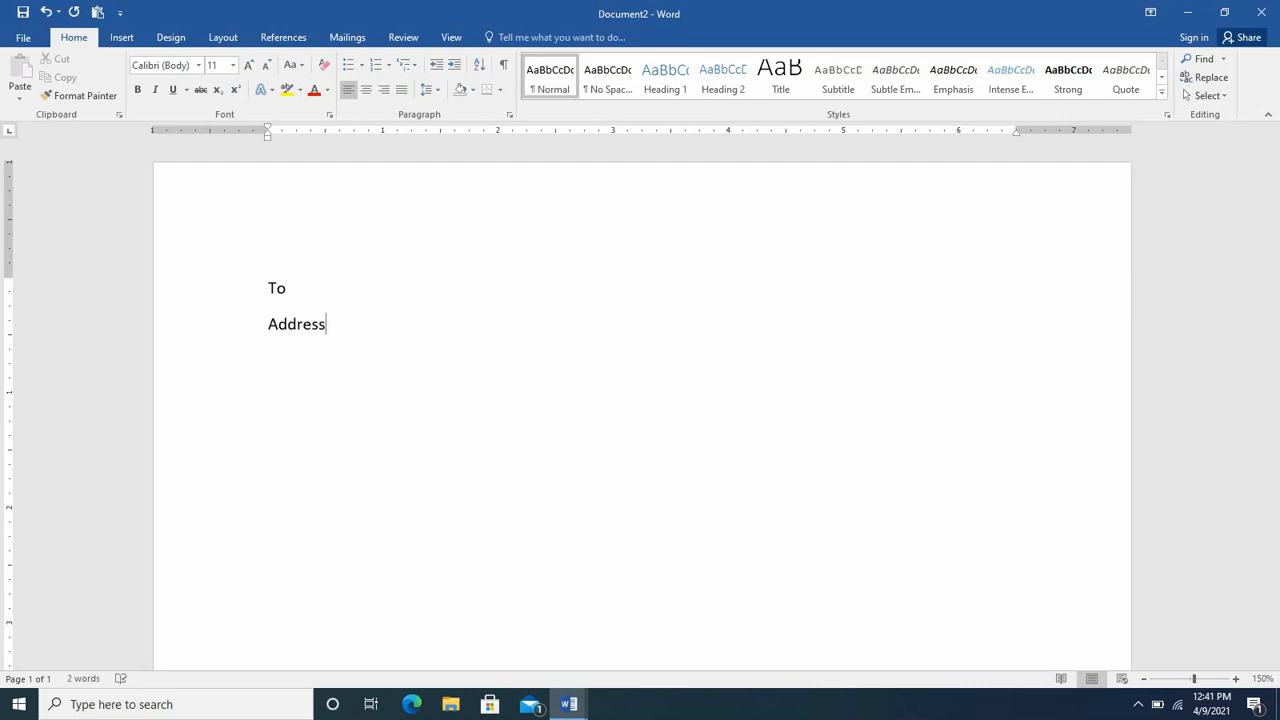
key(Return)
text(Phone:)
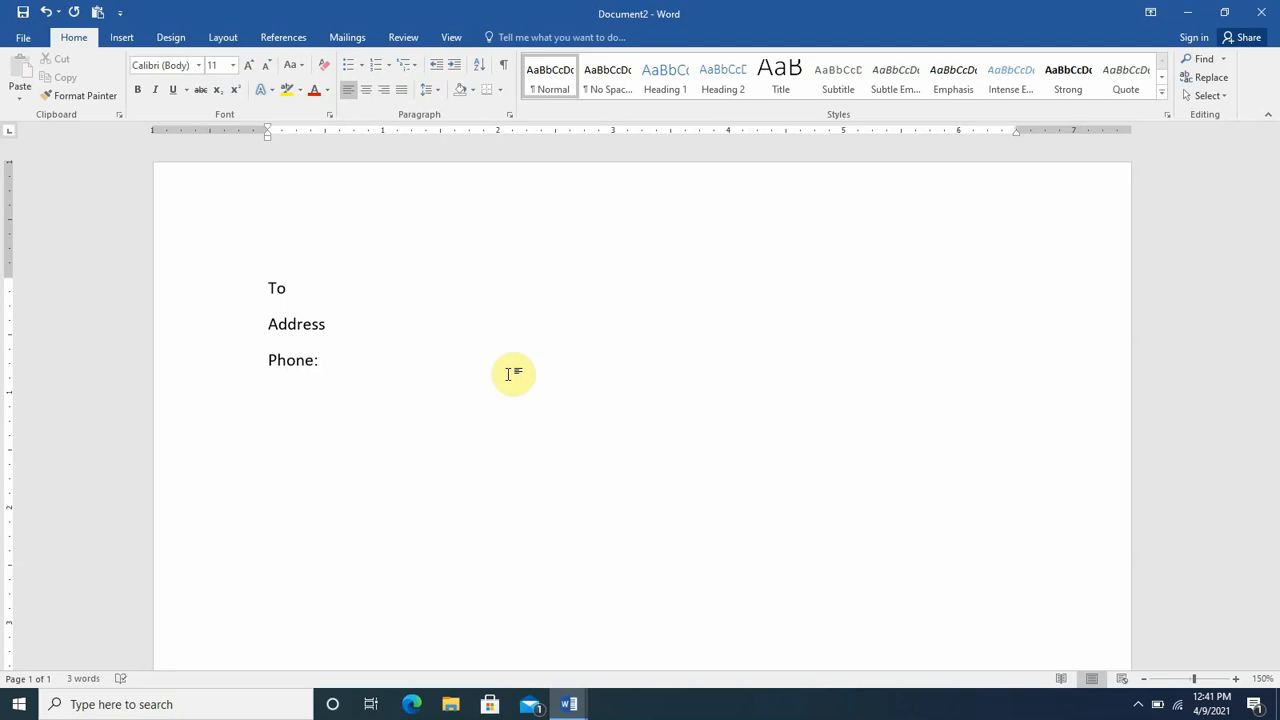
key(Return)
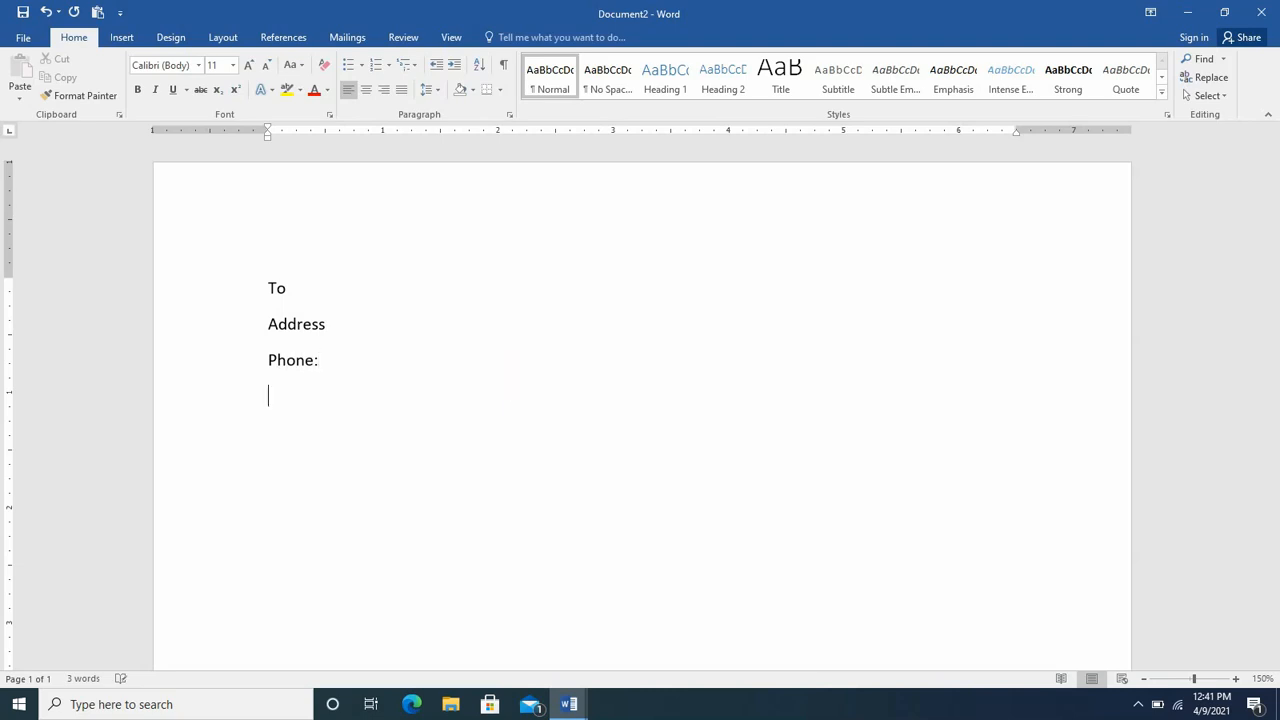
- Add an indented Dear line and a sample paragraph generated with =rand(1)
key(Tab)
text(Dear)
key(Return)
text(=rand)
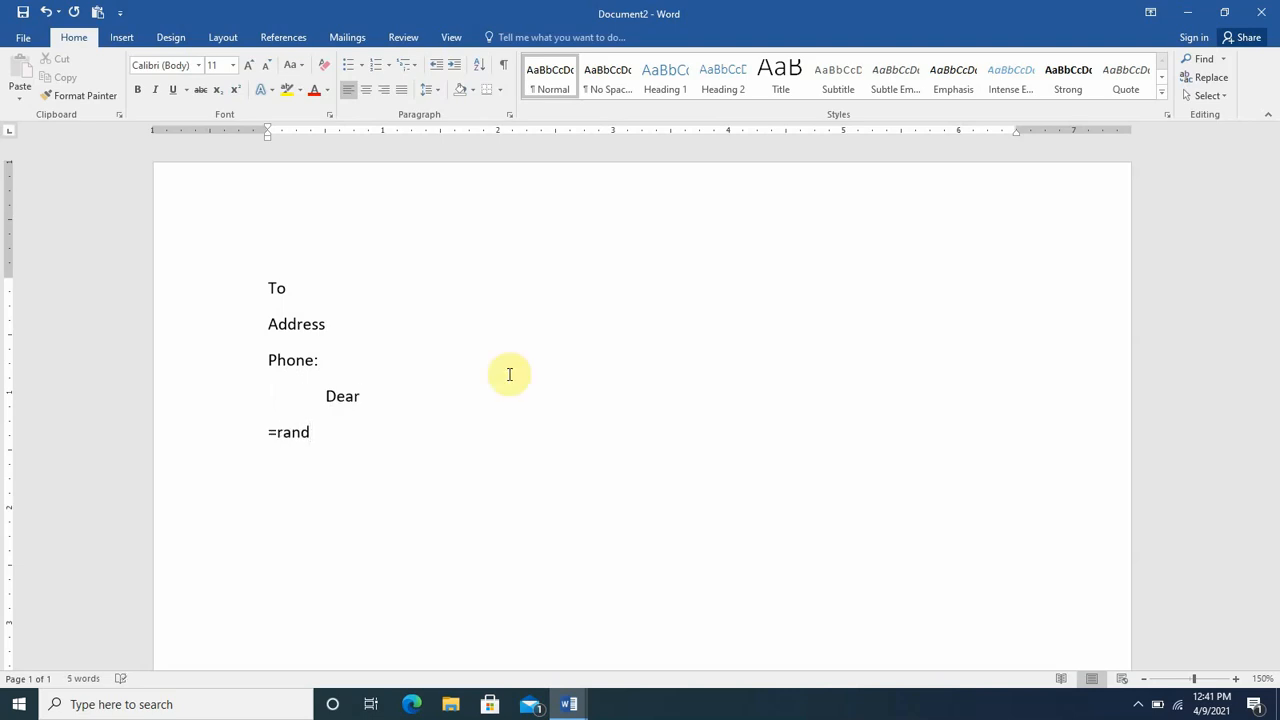
text((1))
key(Return)
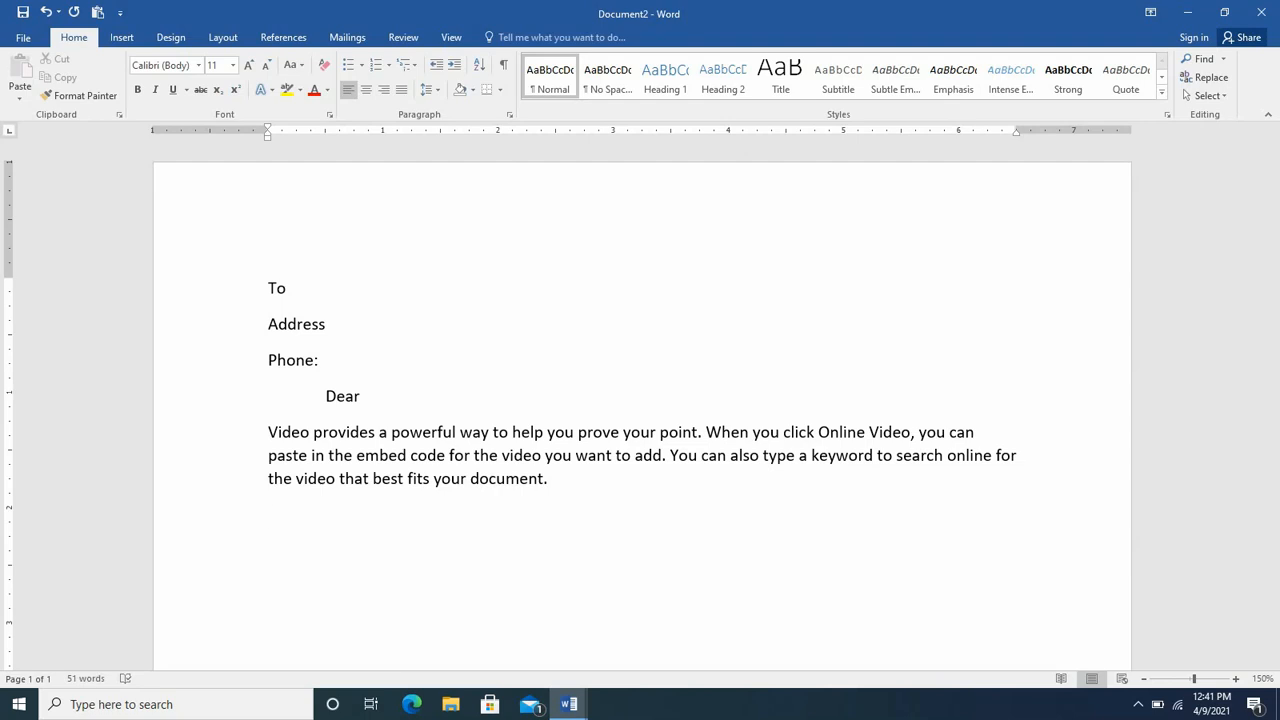
- Add colons so the headings read To: and Address:, and bring up the Mailings tools
click(423, 288)
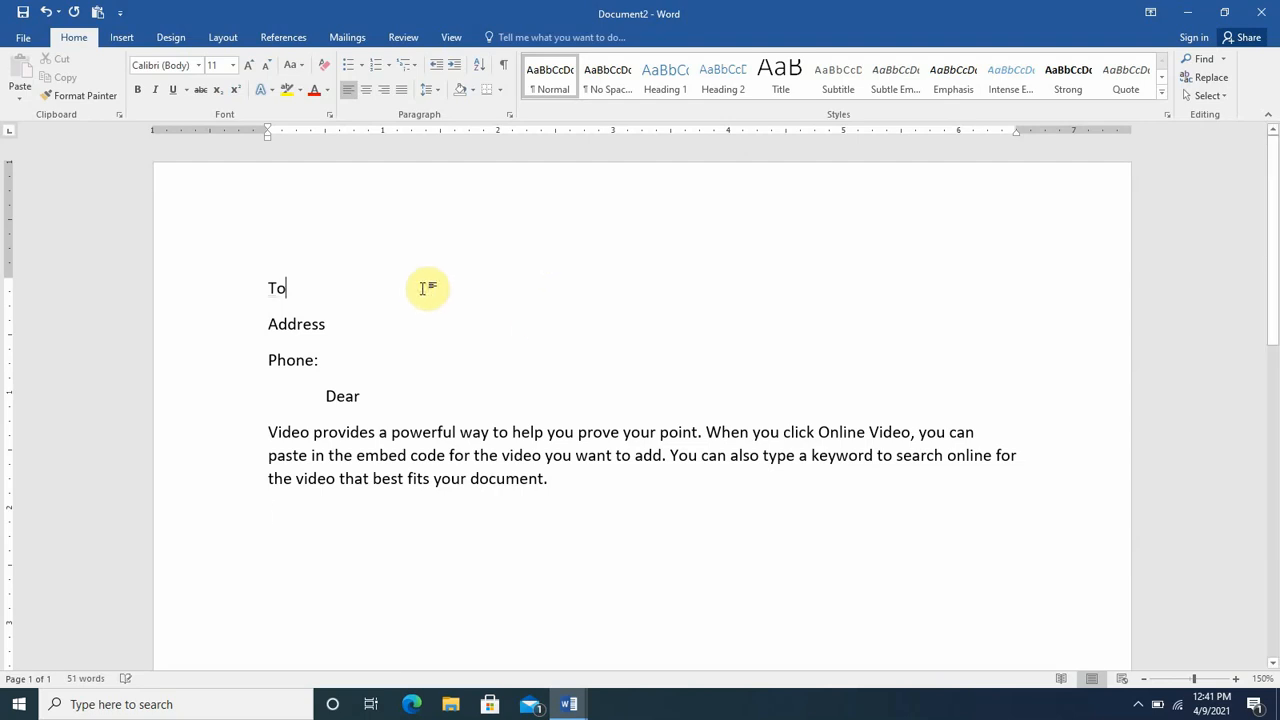
text(:)
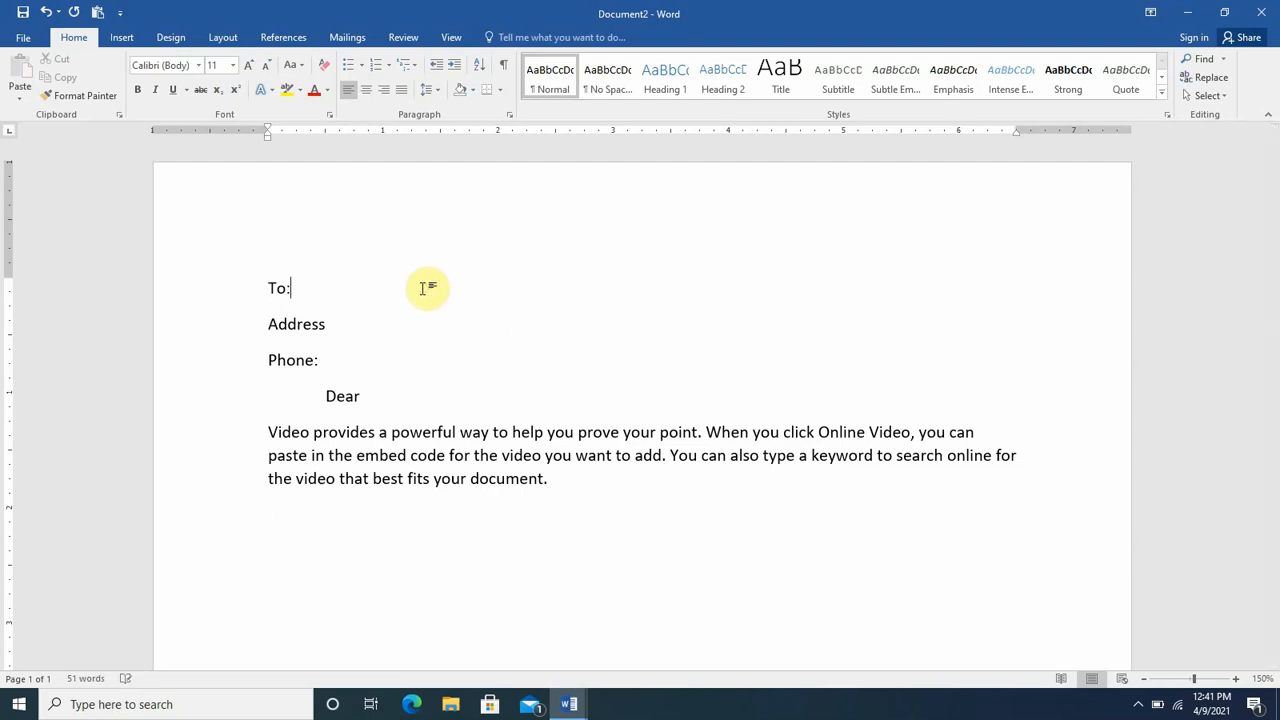
click(374, 317)
text(:)
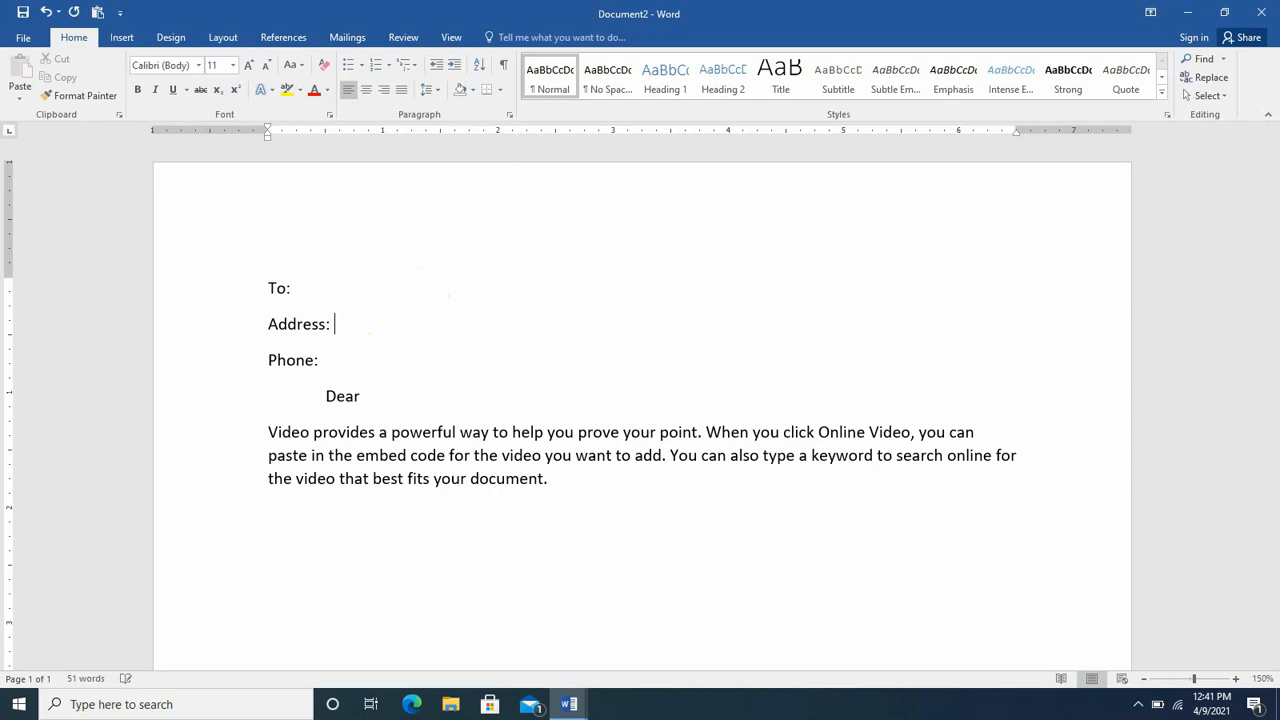
click(351, 363)
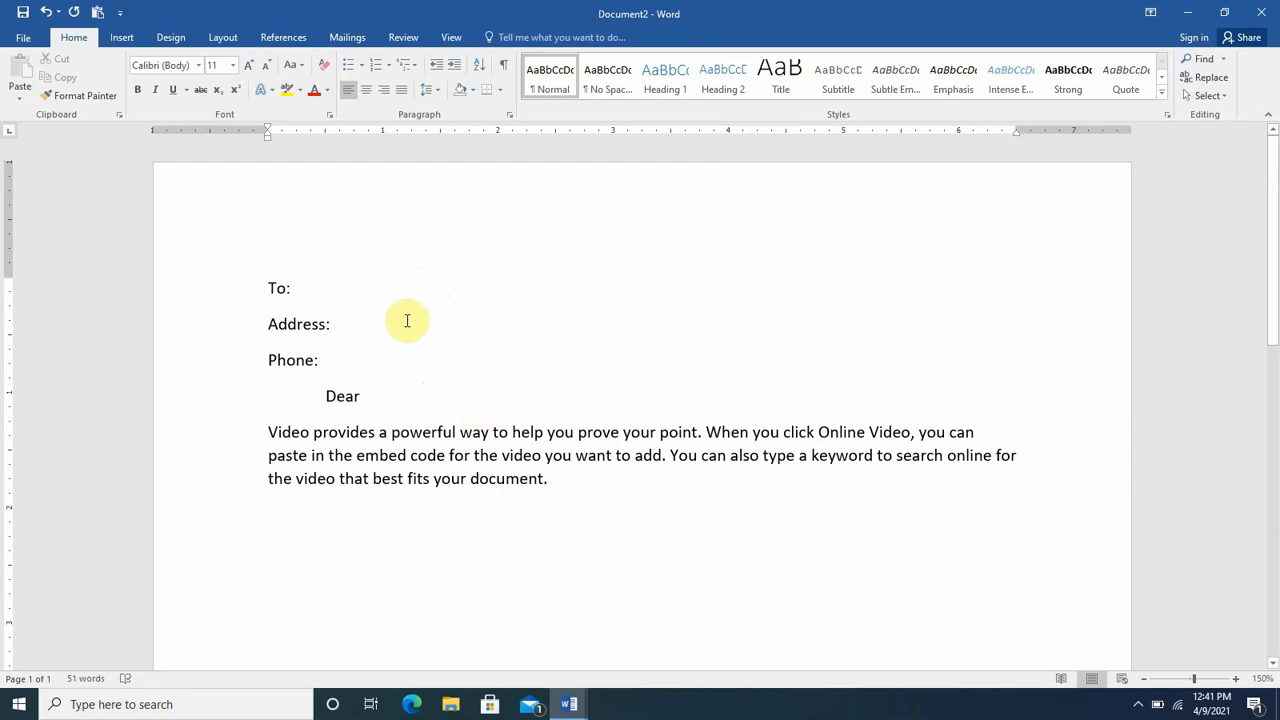
click(349, 40)
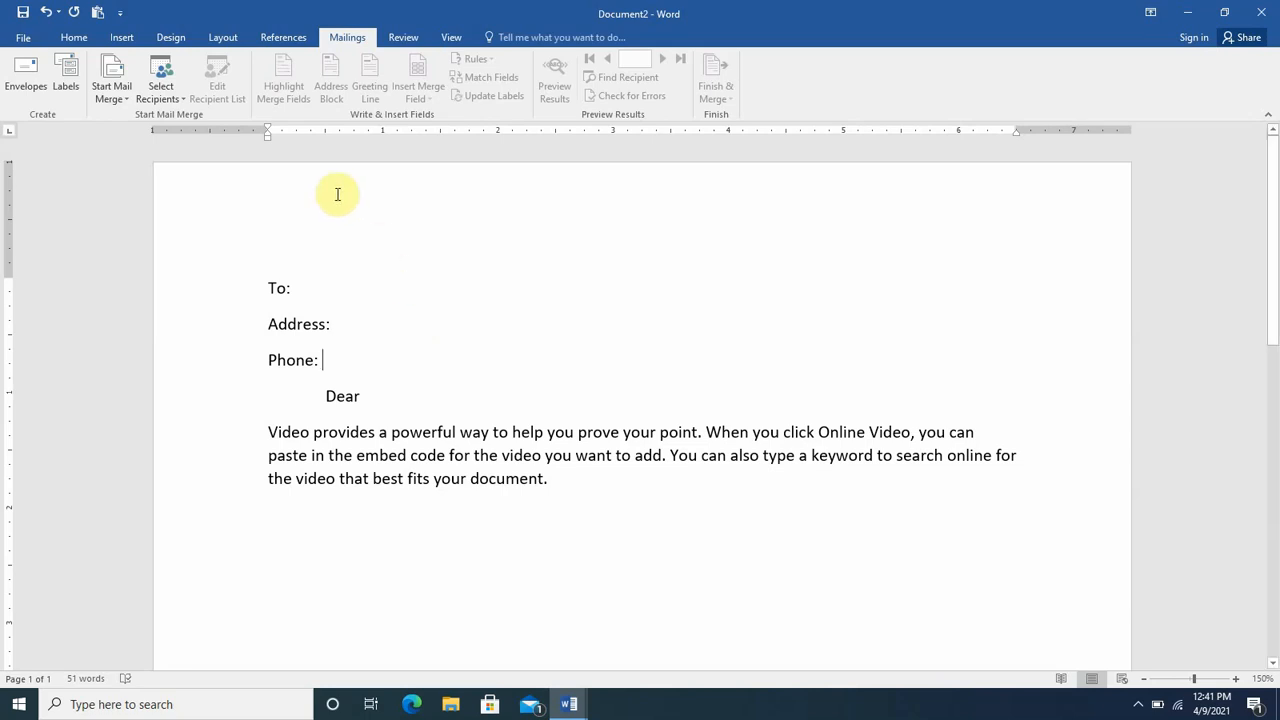
- Use the existing Namelist2 file on the Desktop as the letter's recipient list
click(178, 100)
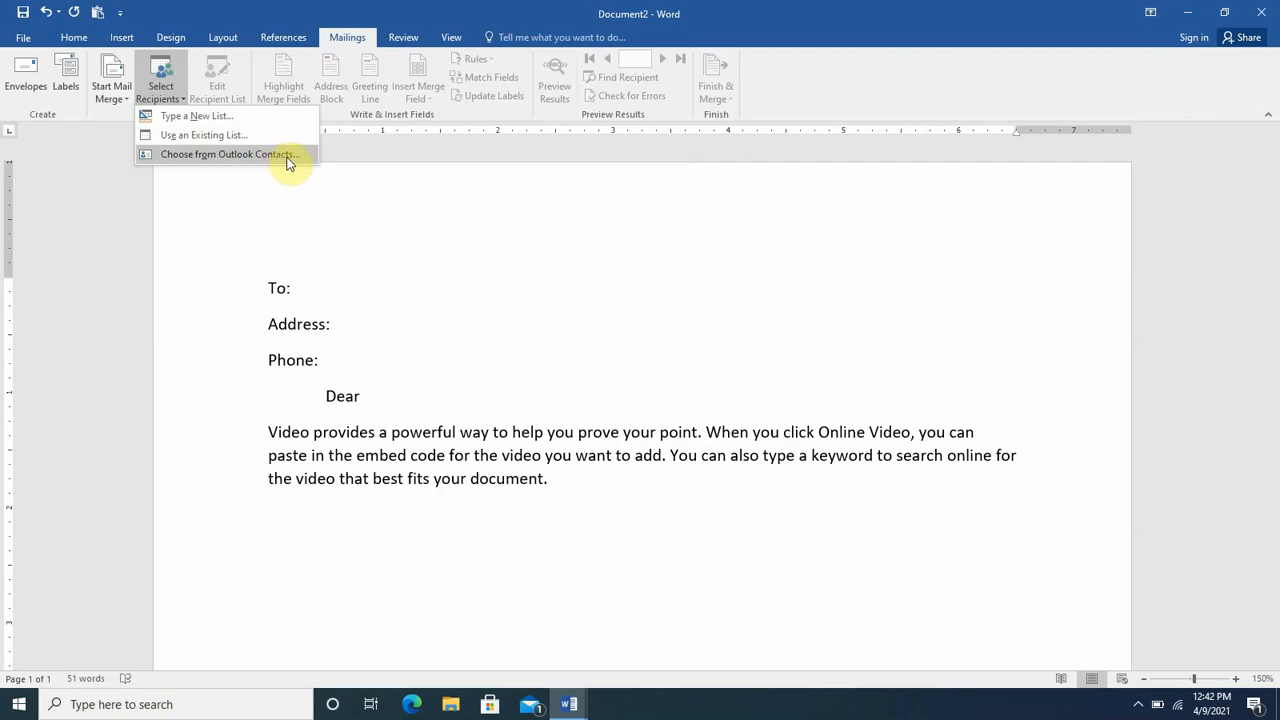
click(204, 140)
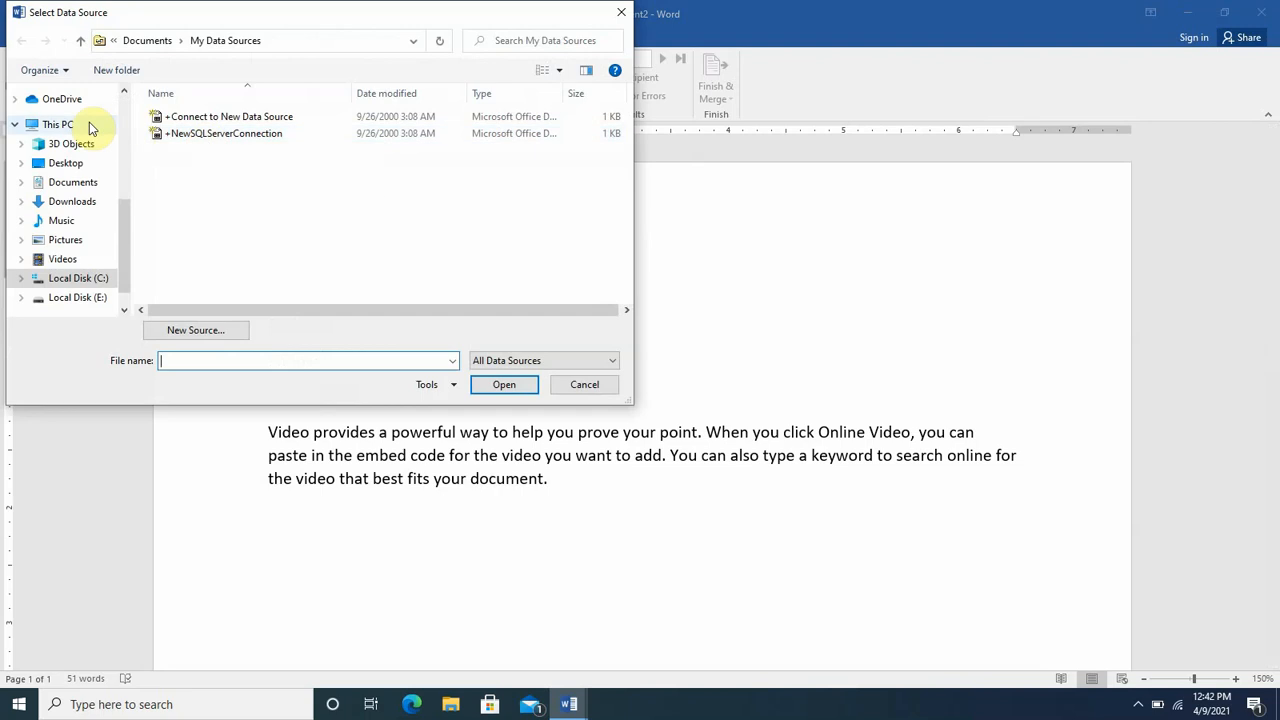
click(66, 163)
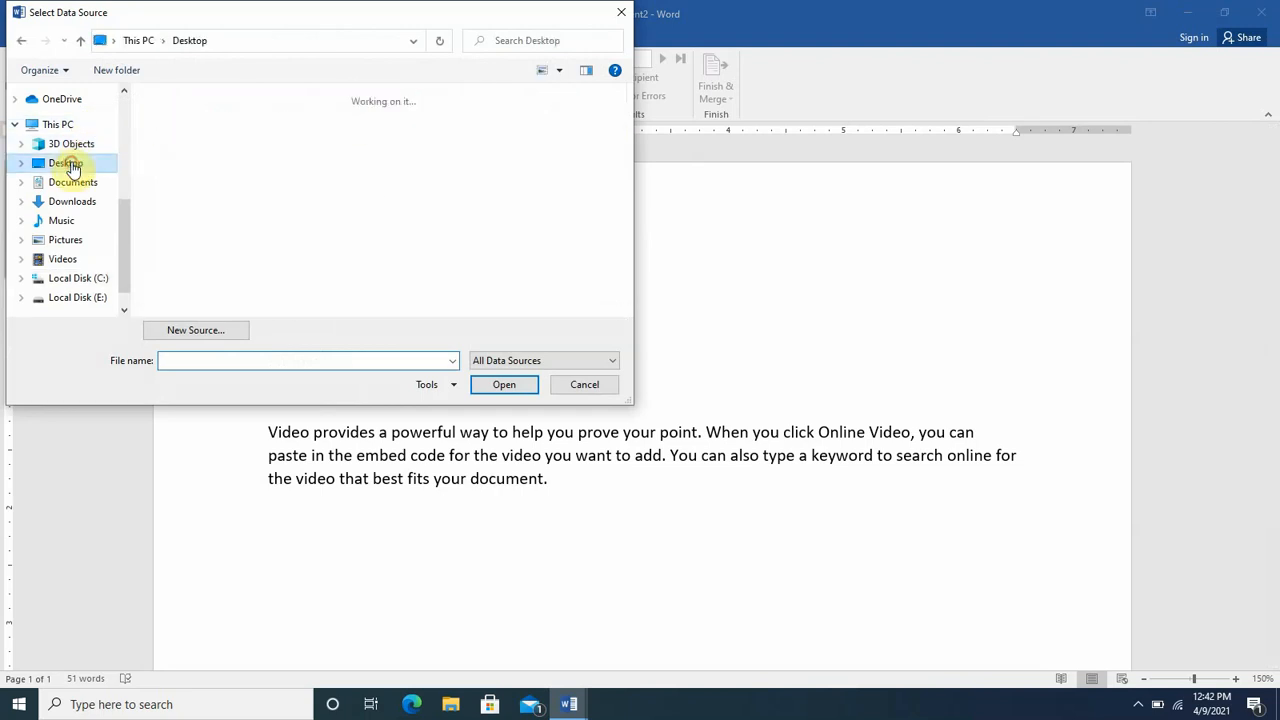
scroll(224, 224, down, 3)
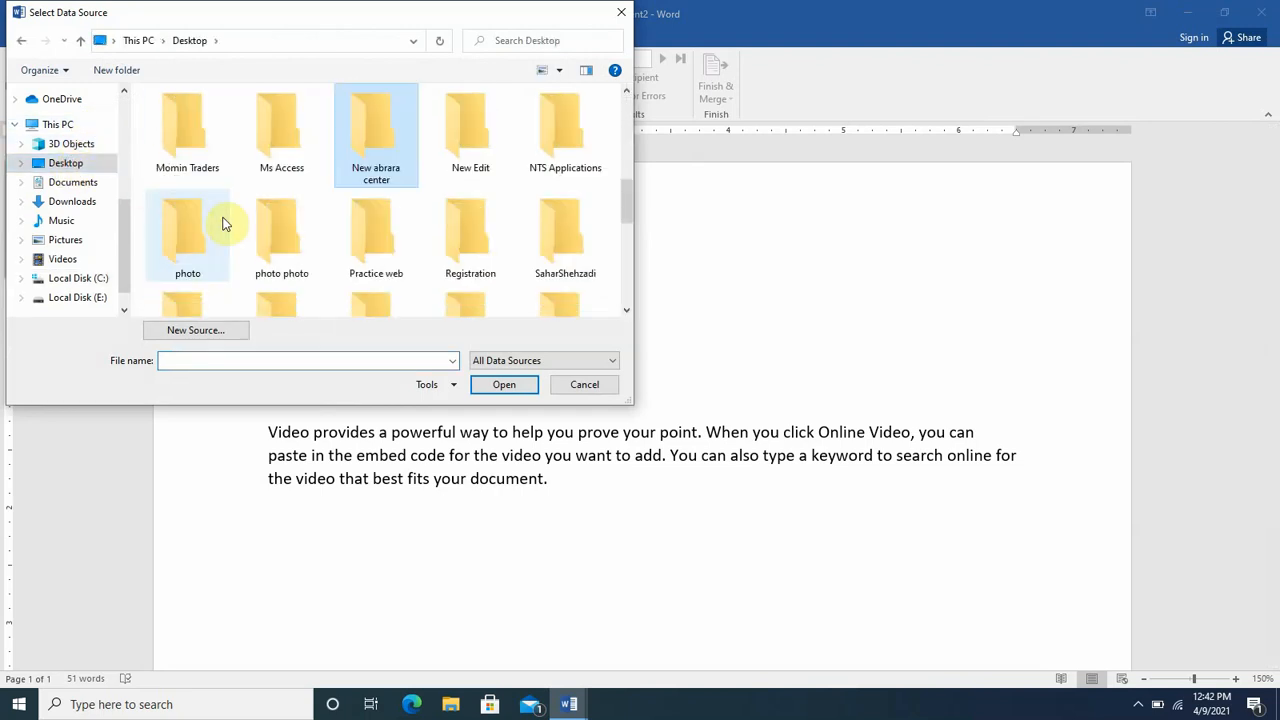
key(n)
key(n)
key(n)
key(n)
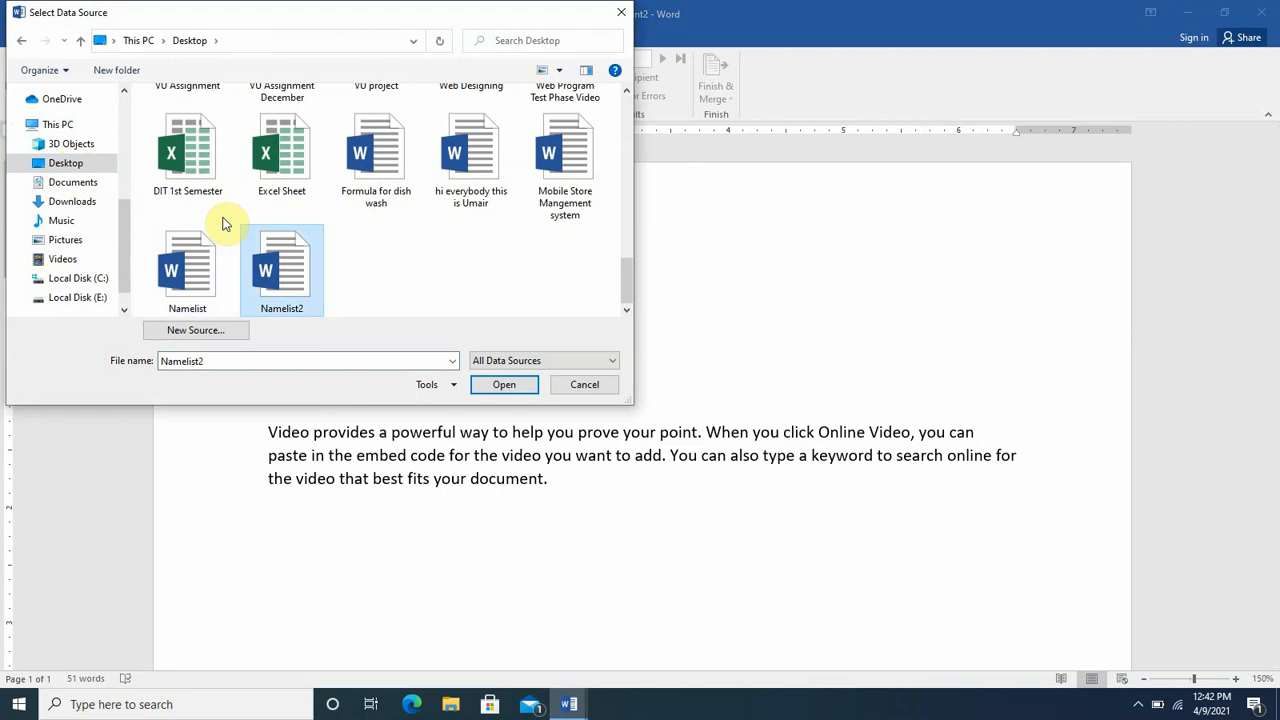
click(490, 388)
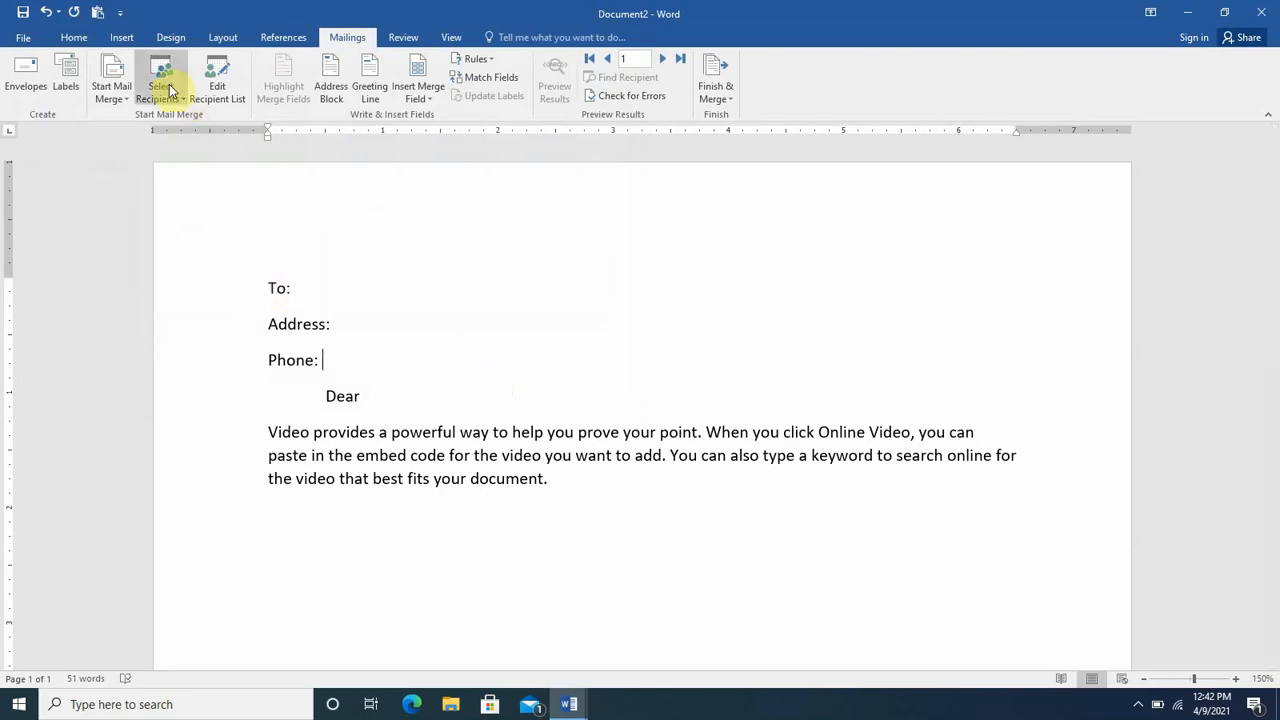
- Insert the «Name» merge field after To: and «Address» after Address:
click(336, 296)
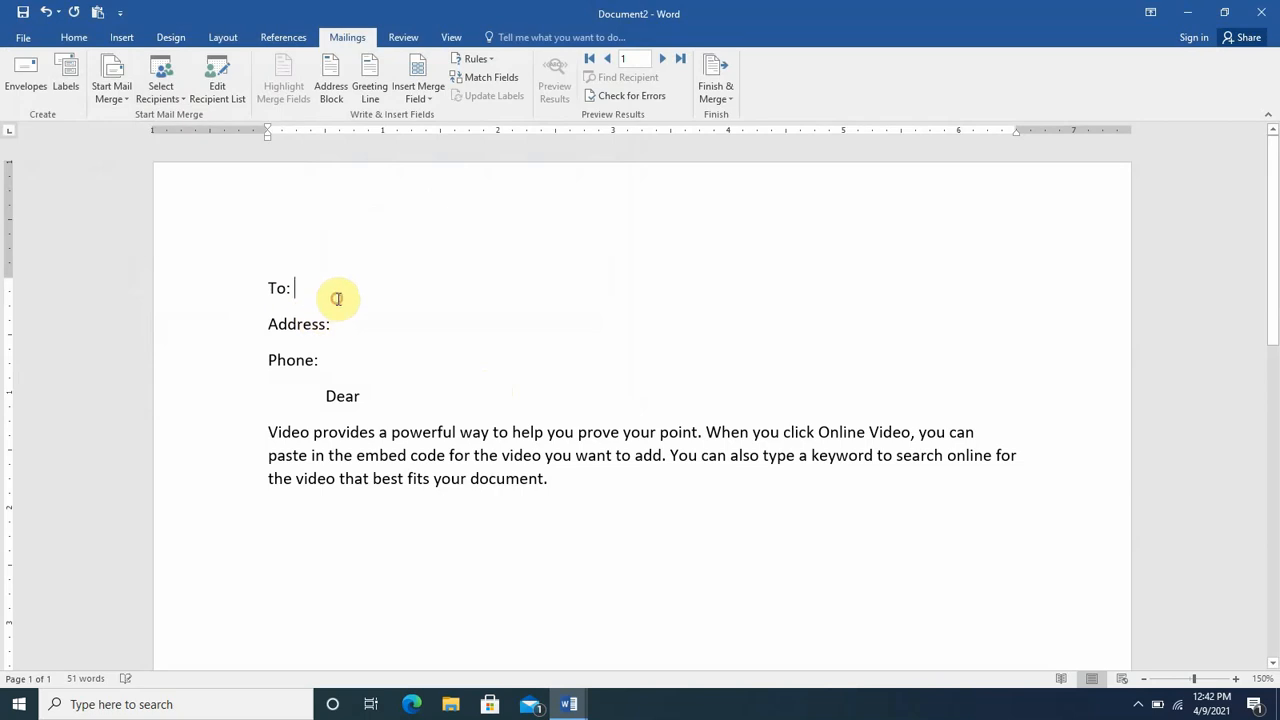
click(427, 96)
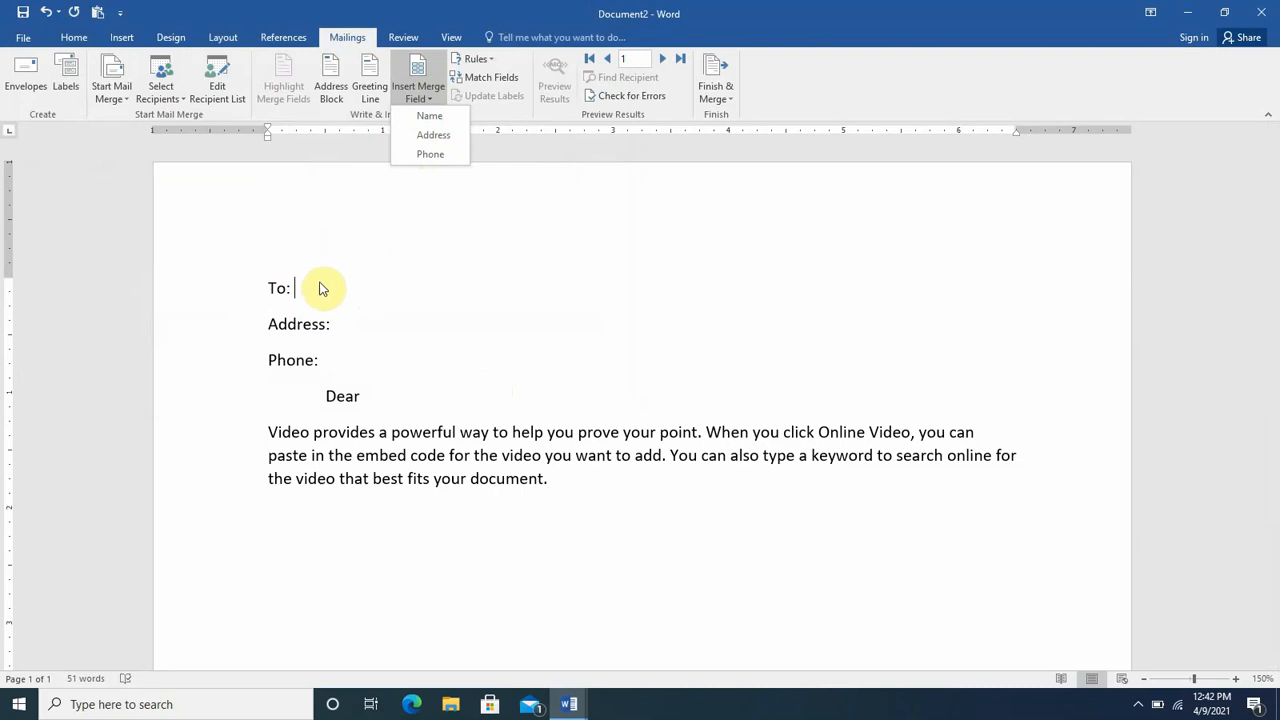
click(412, 117)
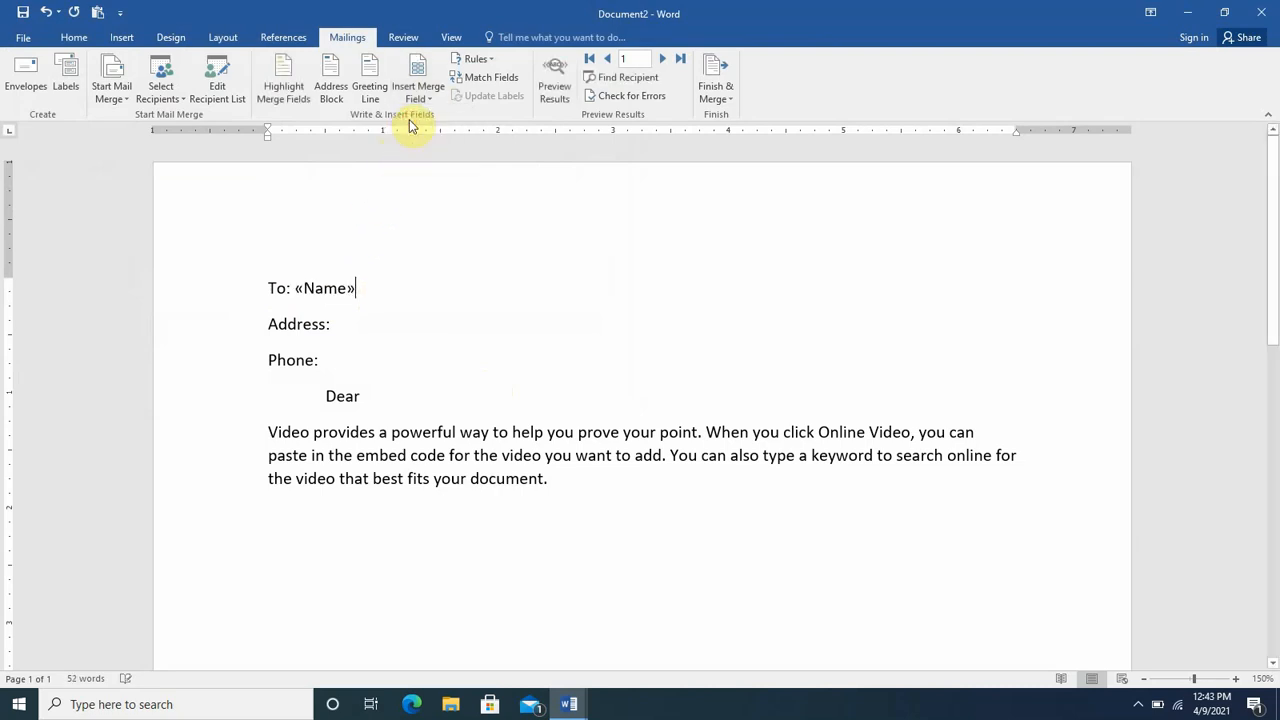
click(363, 322)
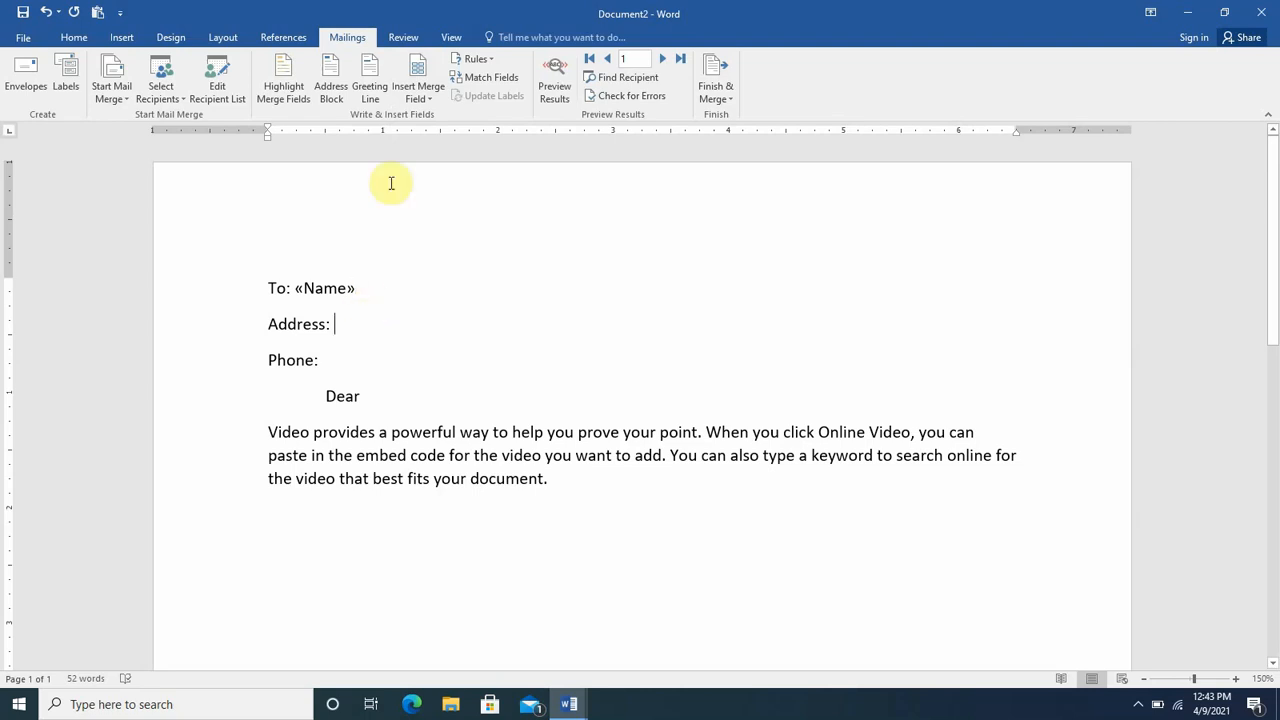
click(414, 101)
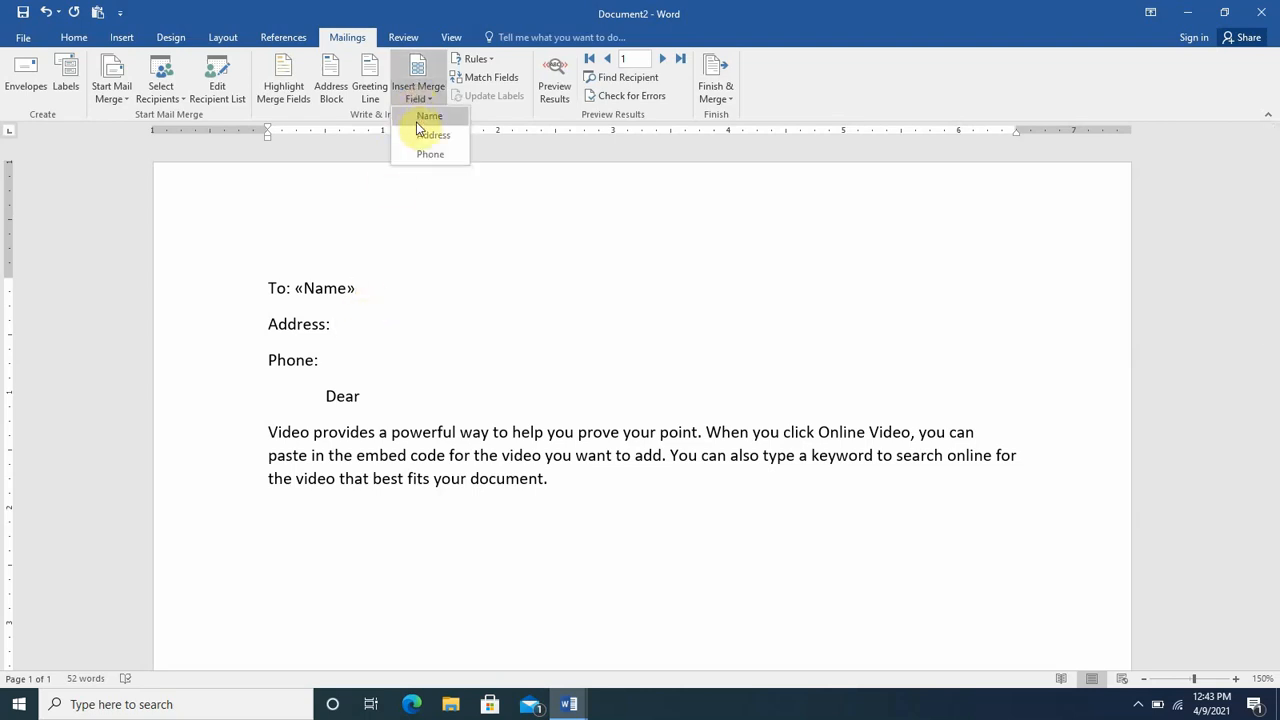
click(419, 137)
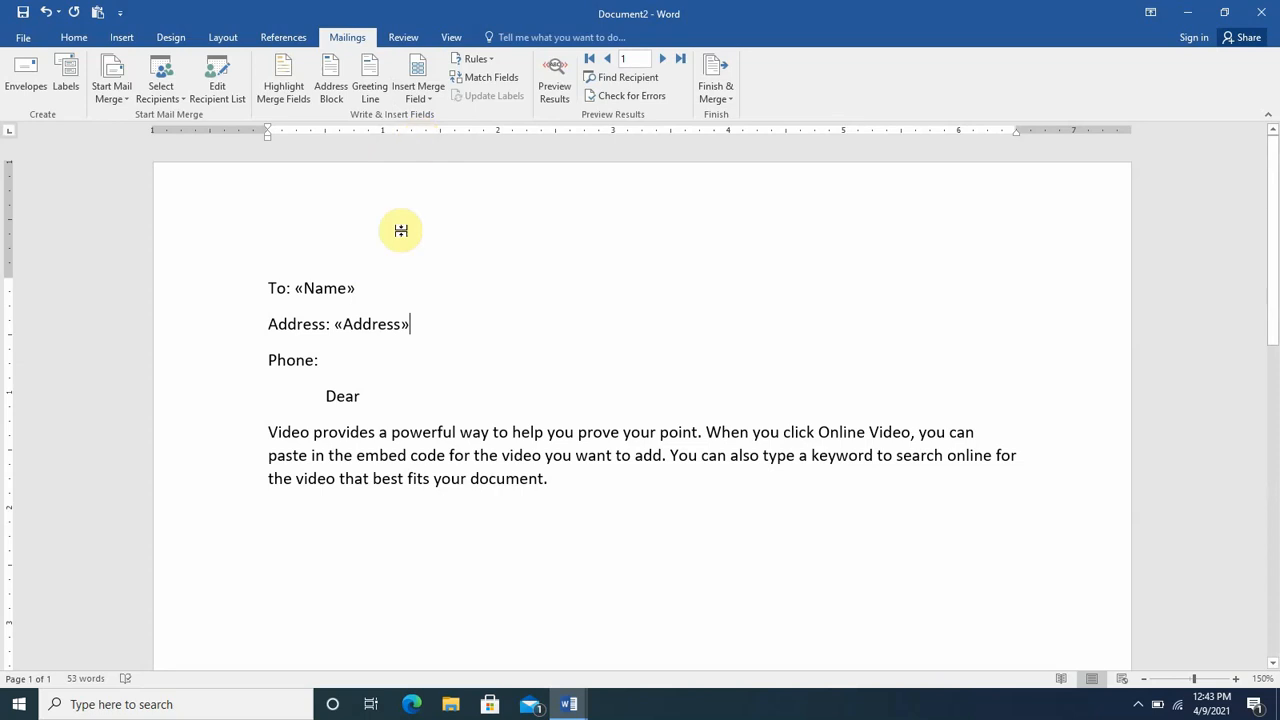
- Insert the «Phone» merge field after Phone: and «Name» after Dear
click(374, 355)
click(420, 97)
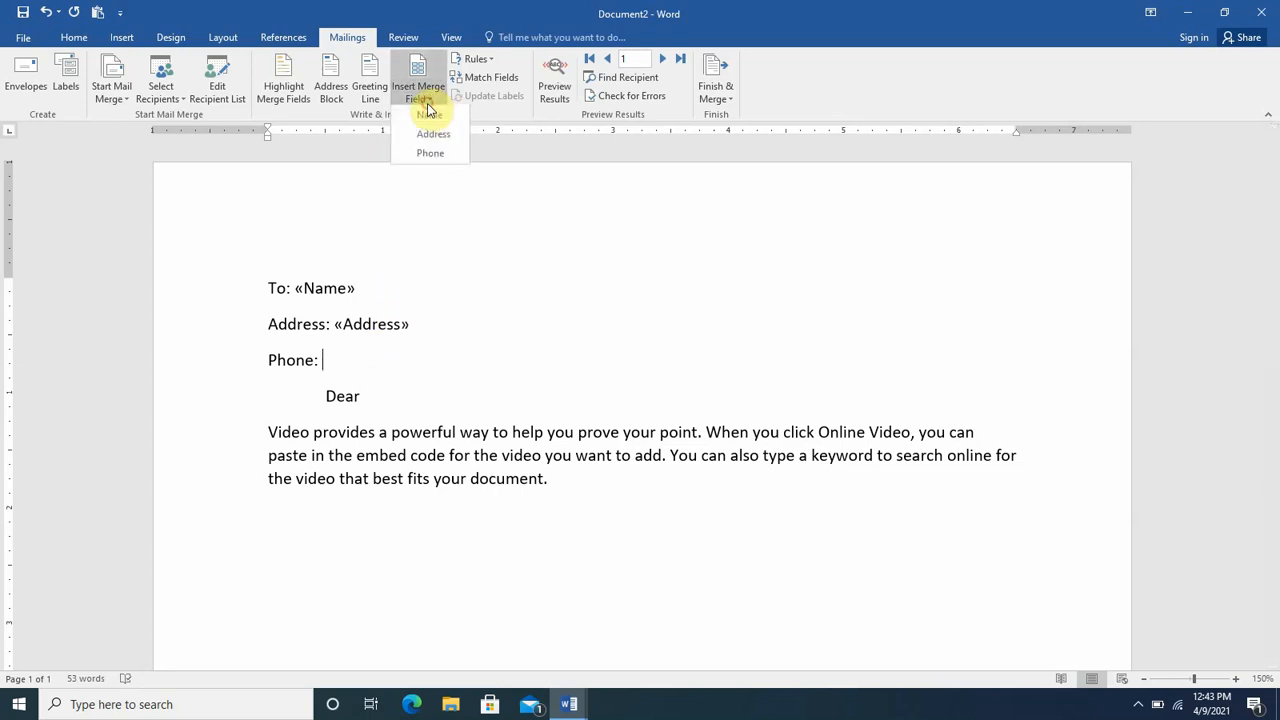
click(432, 157)
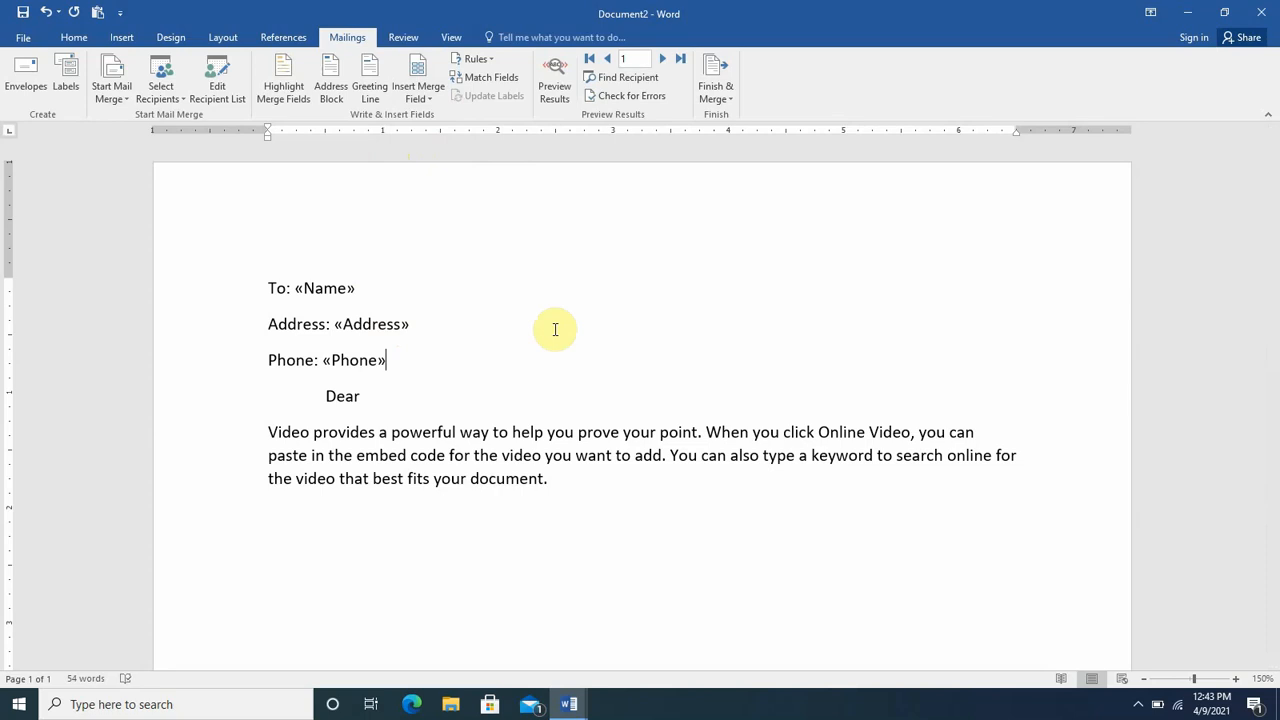
click(441, 406)
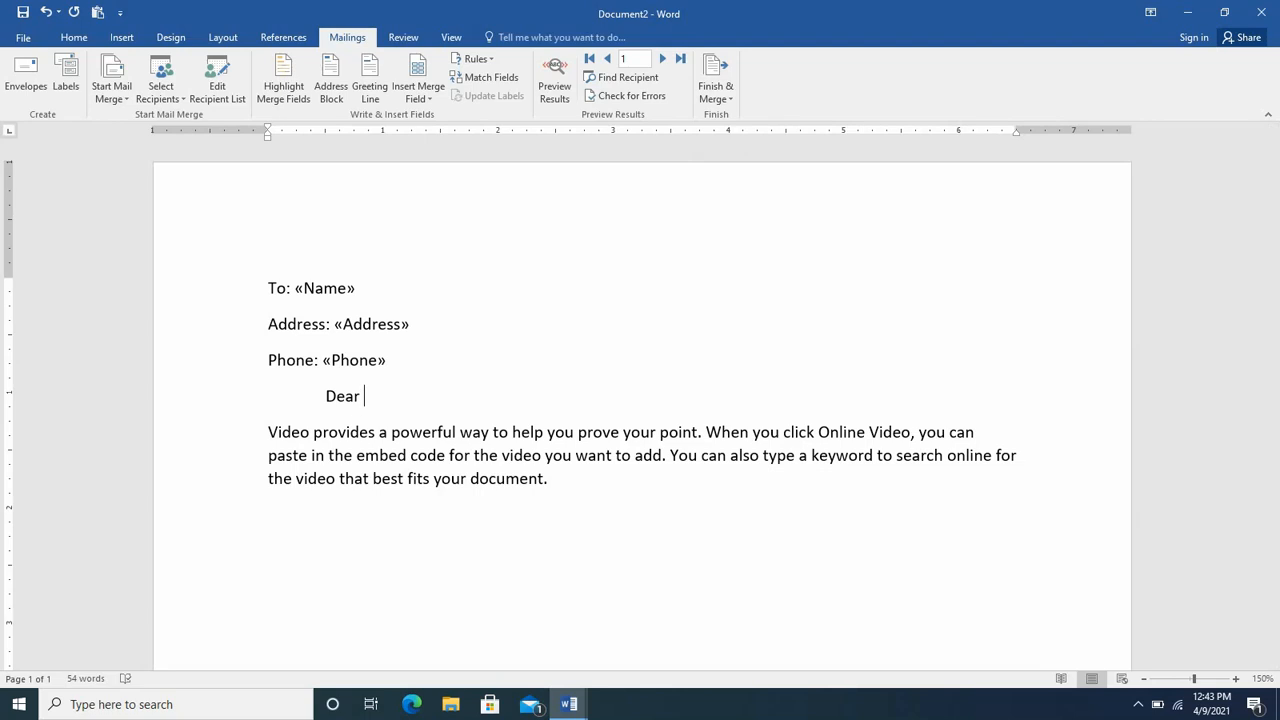
click(410, 104)
click(418, 114)
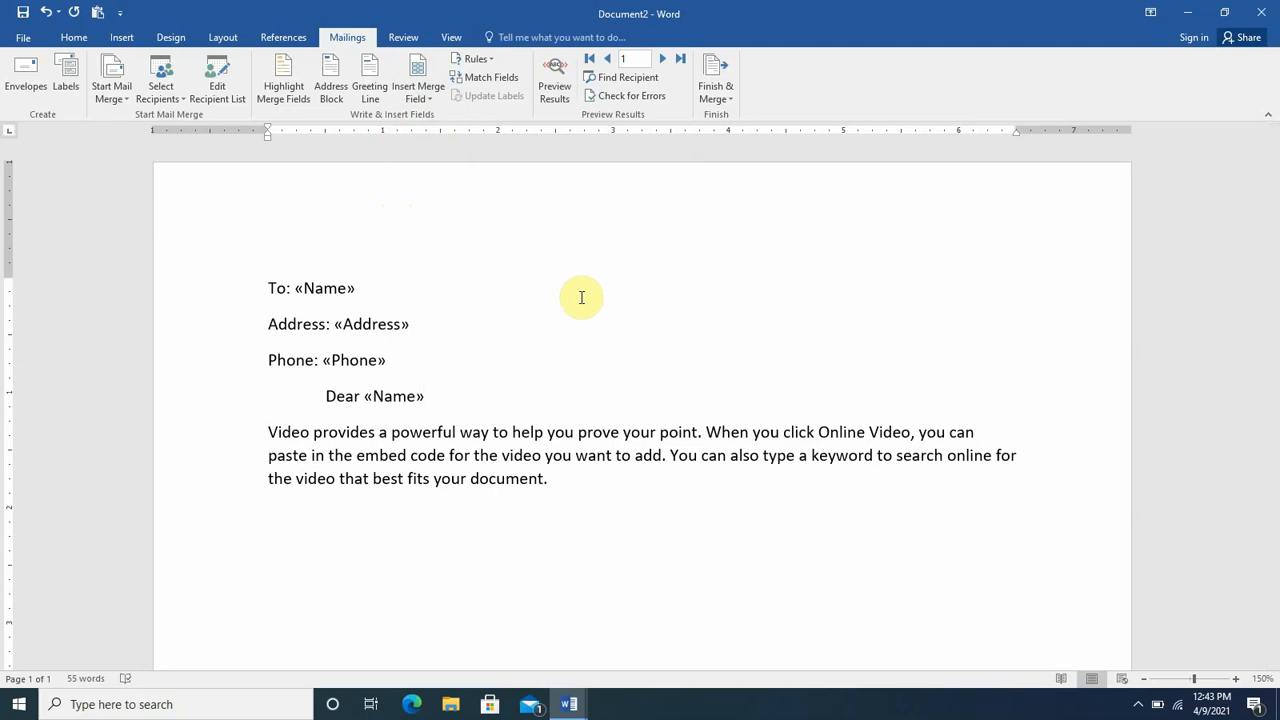
- Preview the merged letter and step forward two records to the third recipient
click(556, 72)
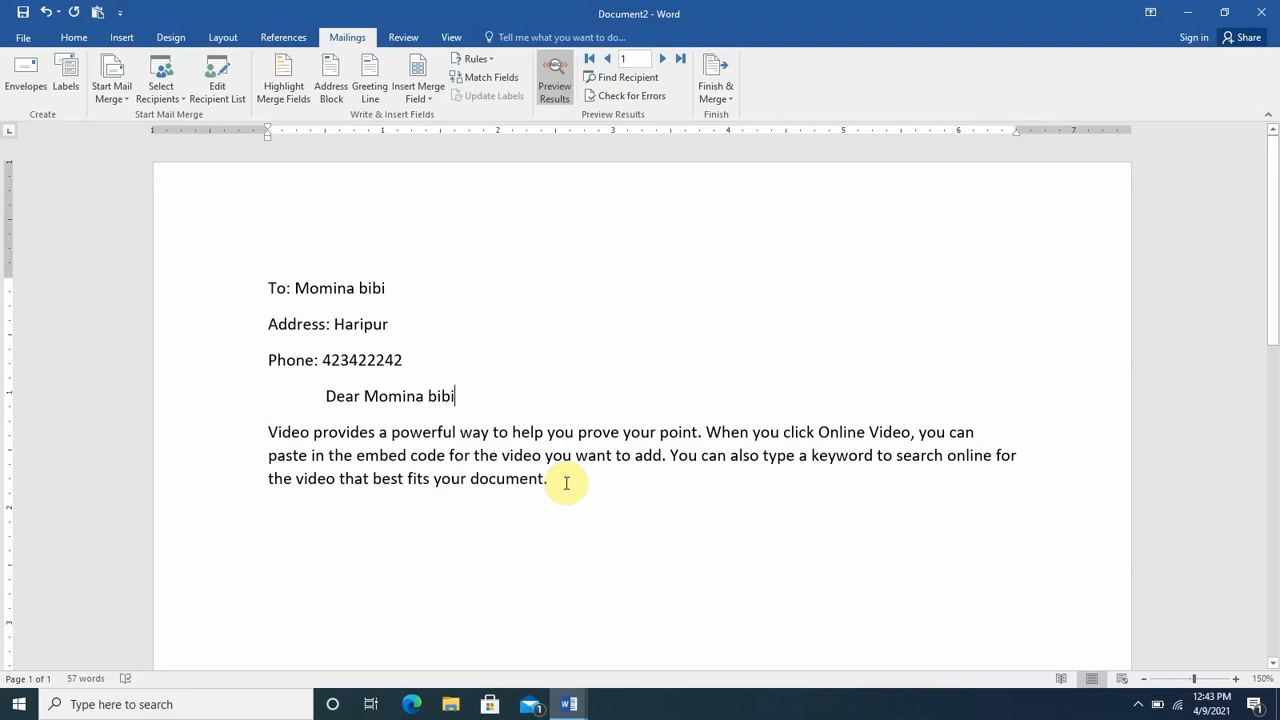
click(664, 60)
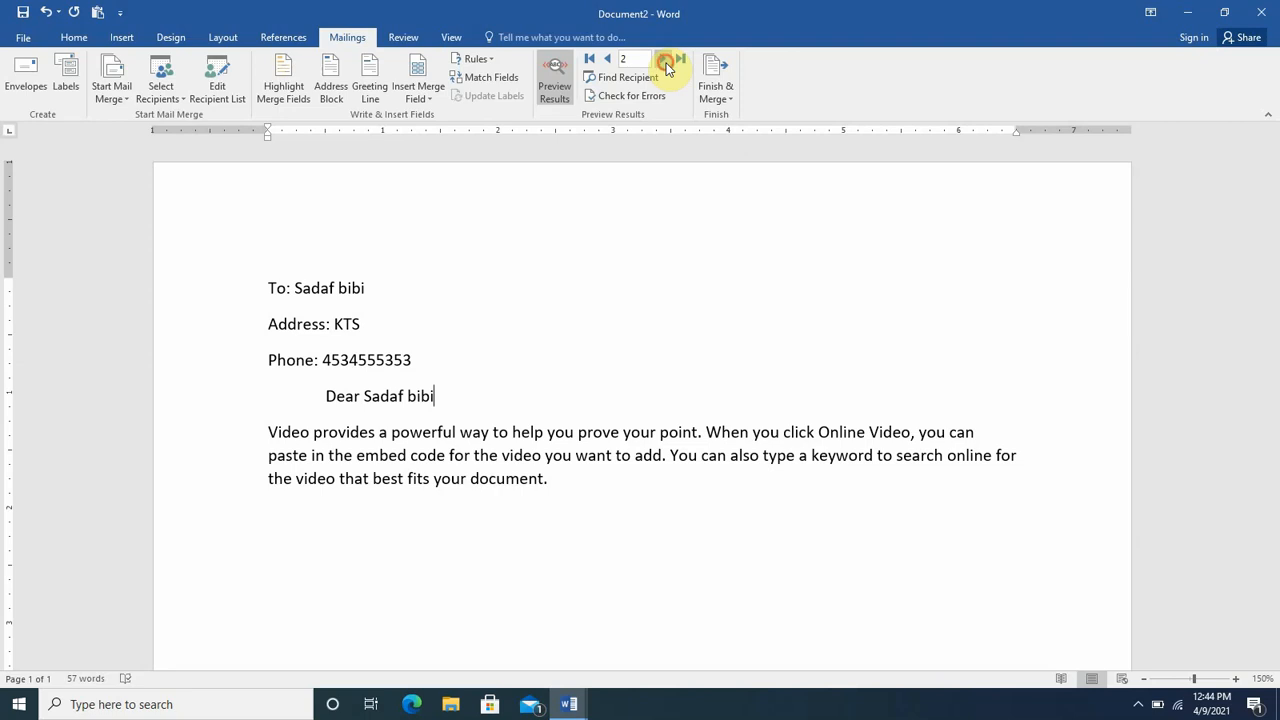
click(666, 64)
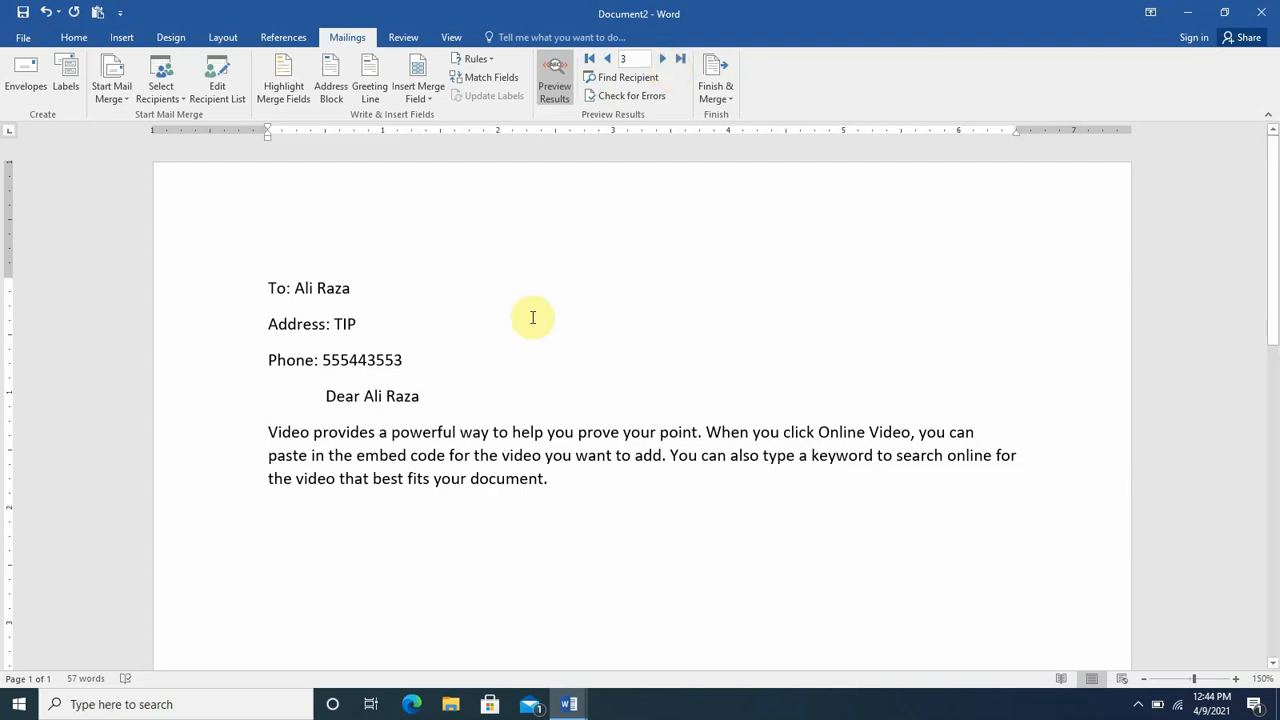
click(22, 92)
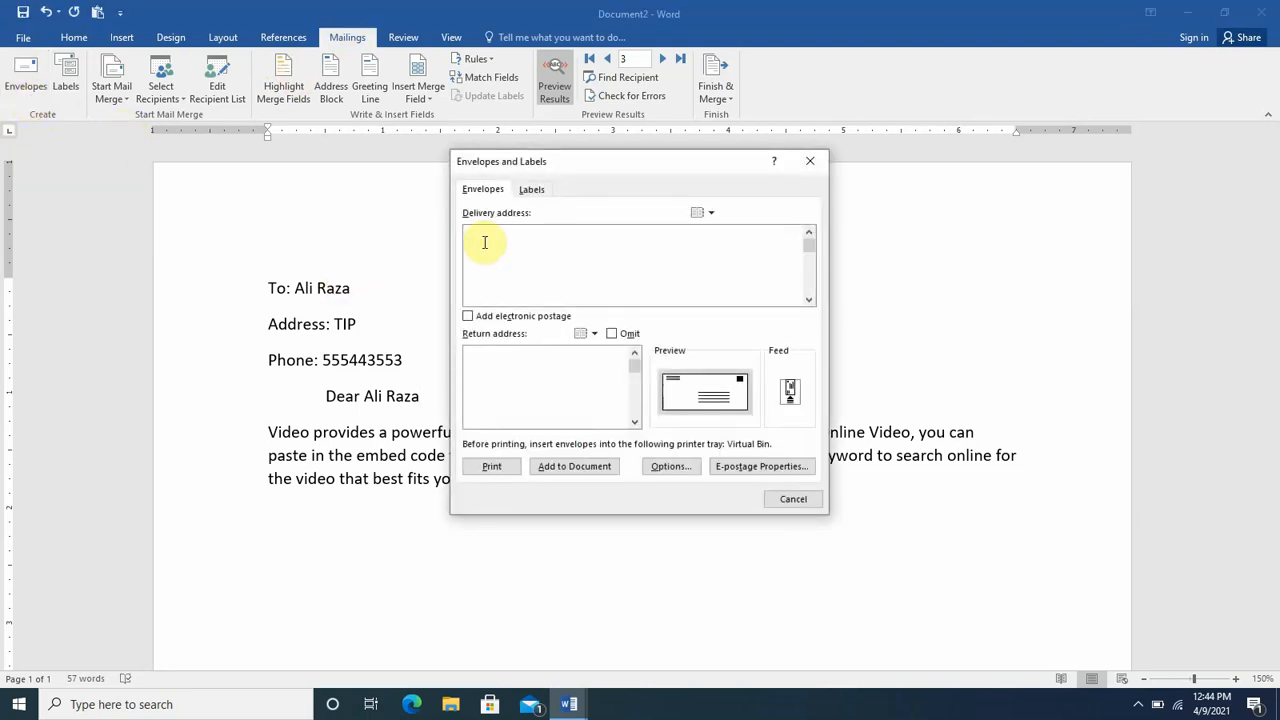
drag(562, 162, 542, 189)
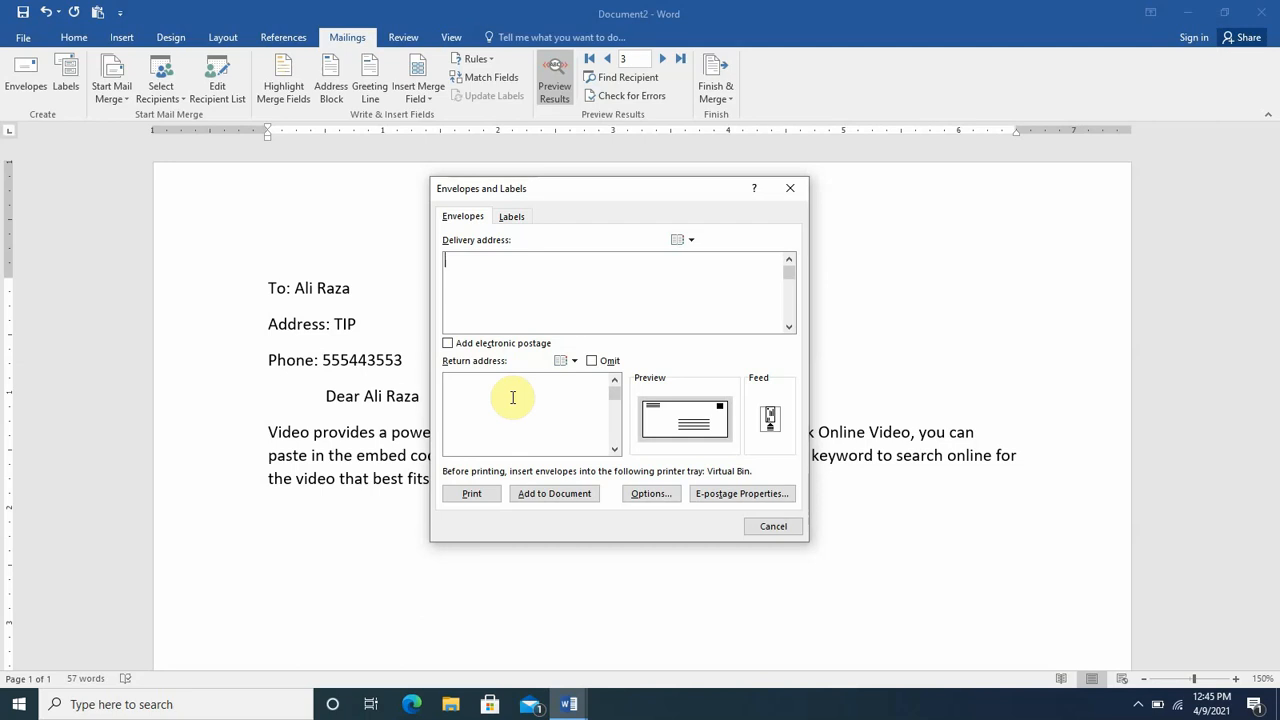
click(765, 527)
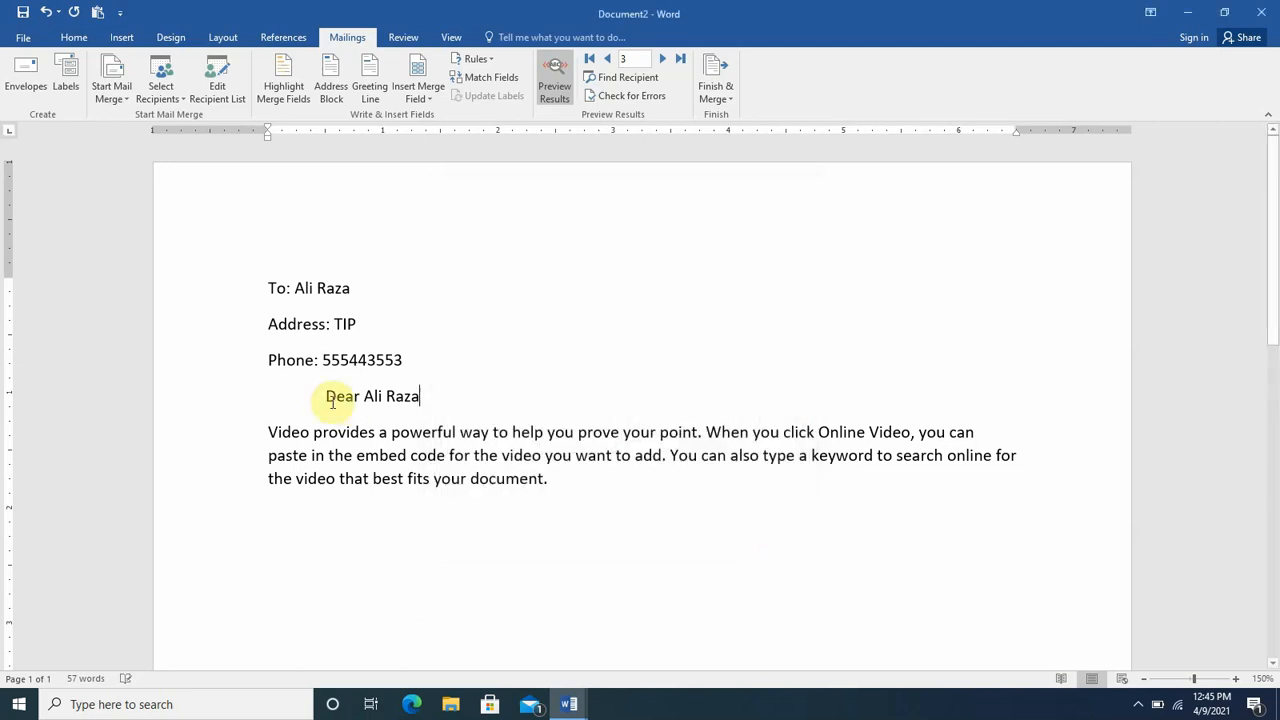
click(66, 78)
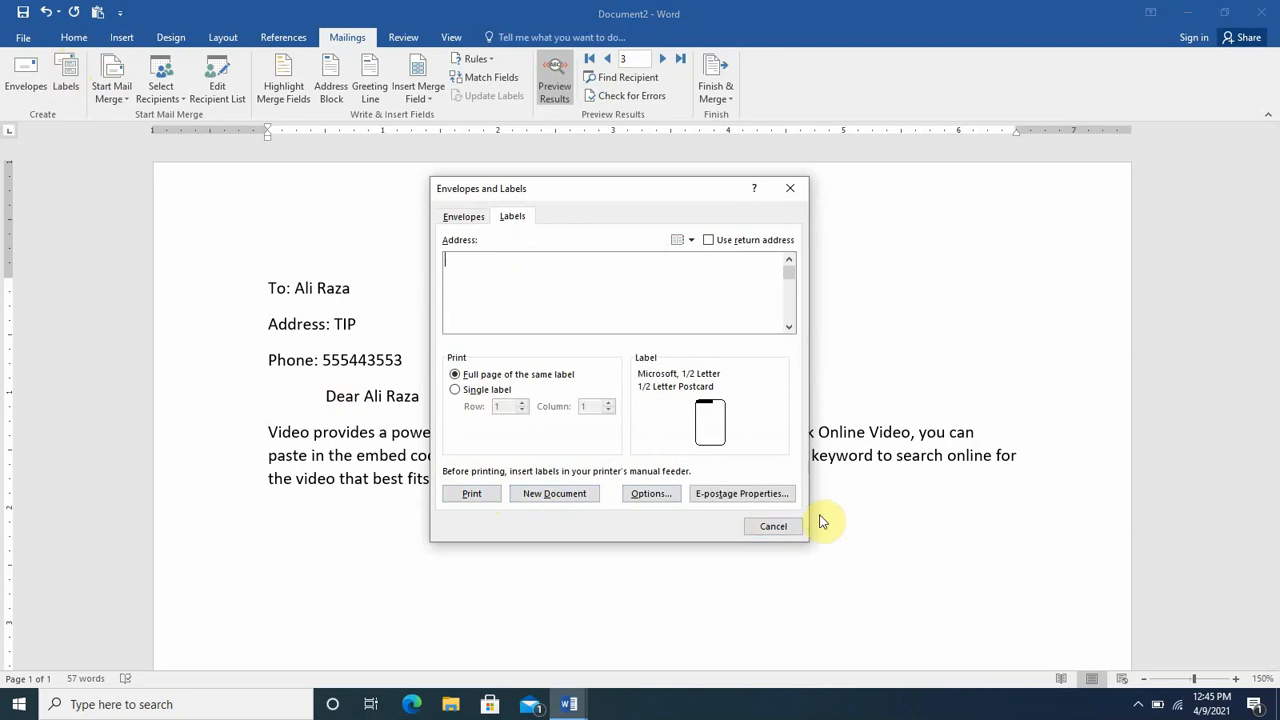
click(777, 527)
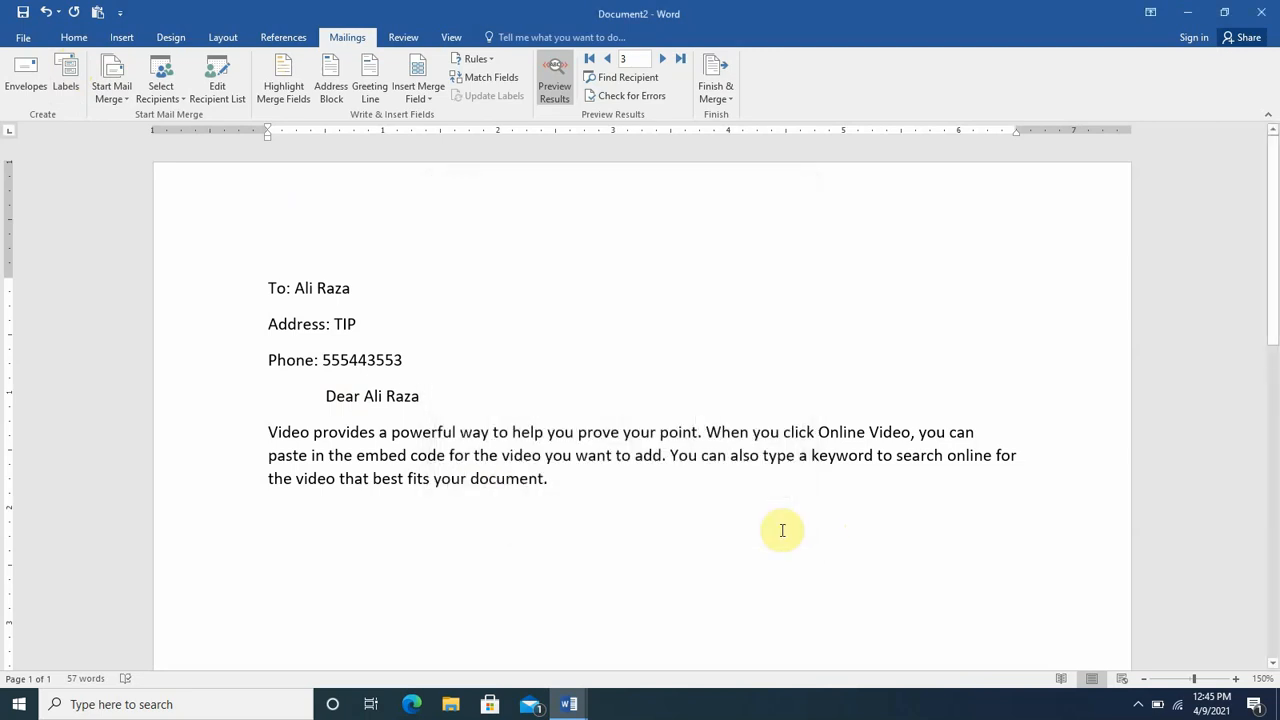